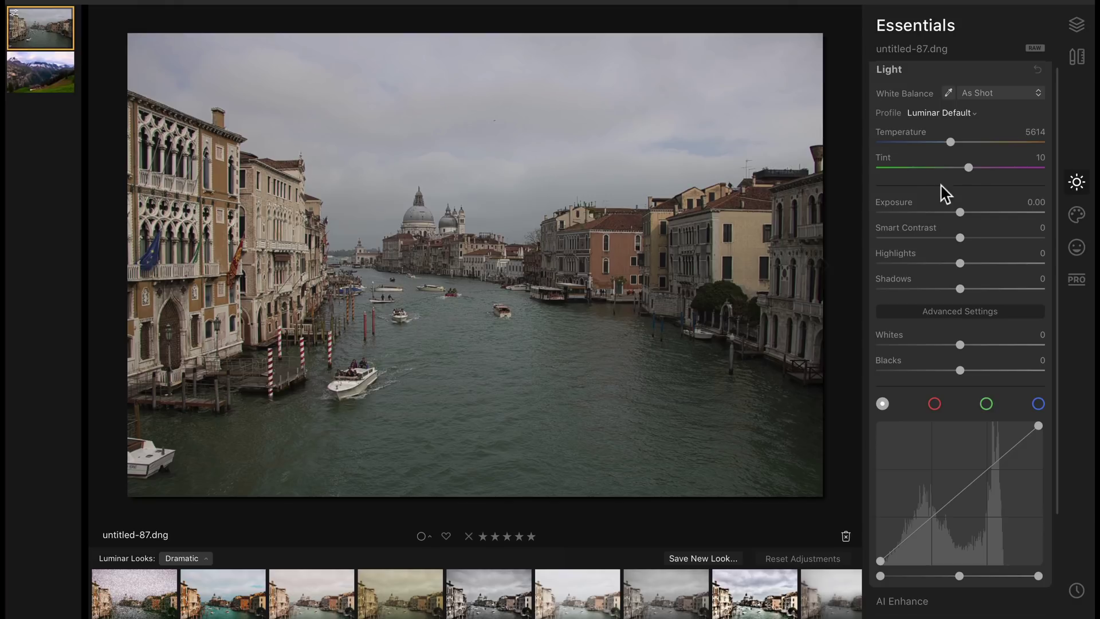
In Creative > AI Sky Replacement, try the Dramatic Sky 1, 2 and 3 presets on the canal sky
click(1077, 217)
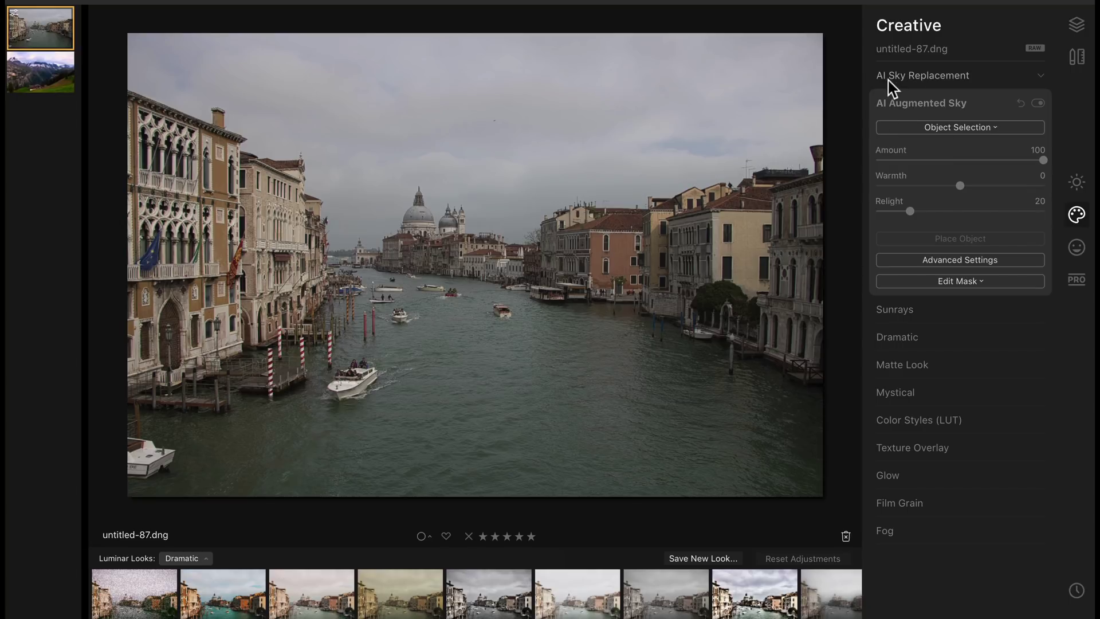
click(902, 80)
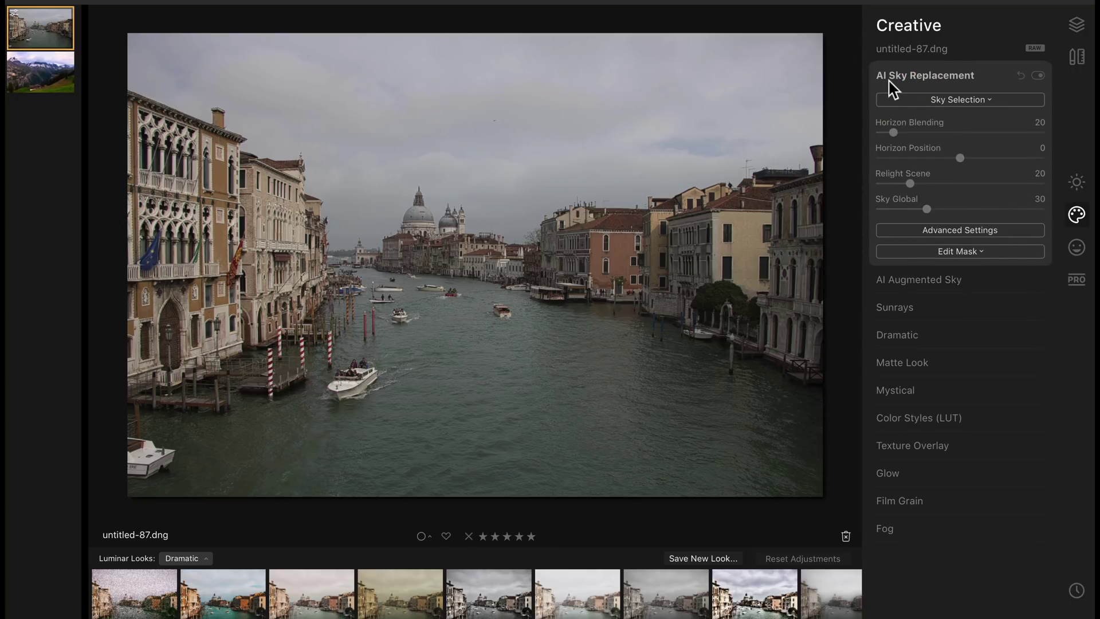
click(976, 100)
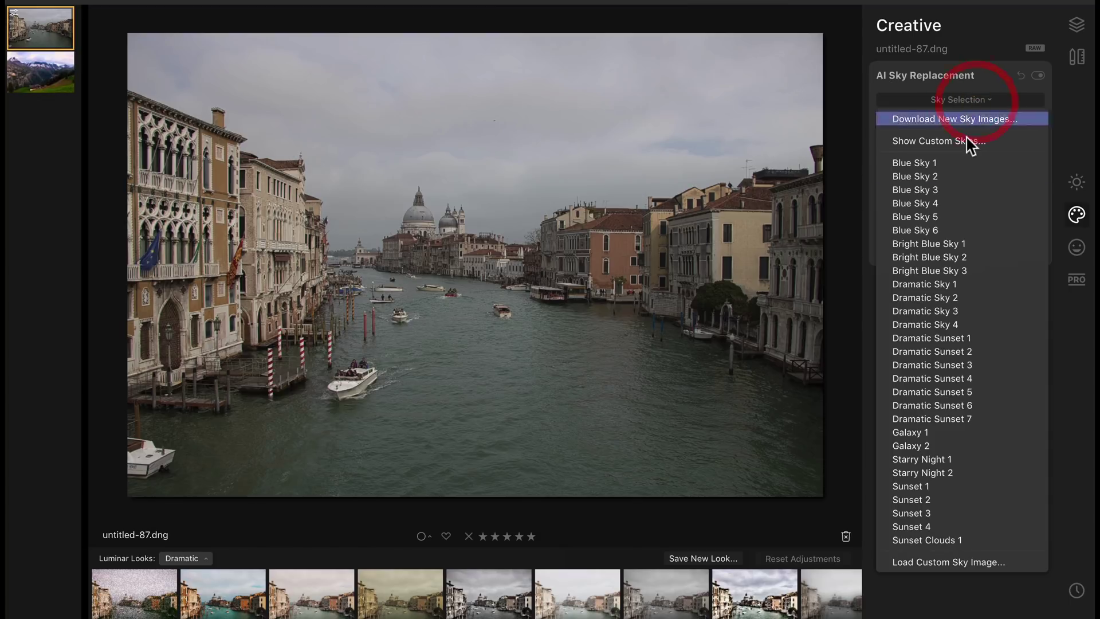
click(966, 286)
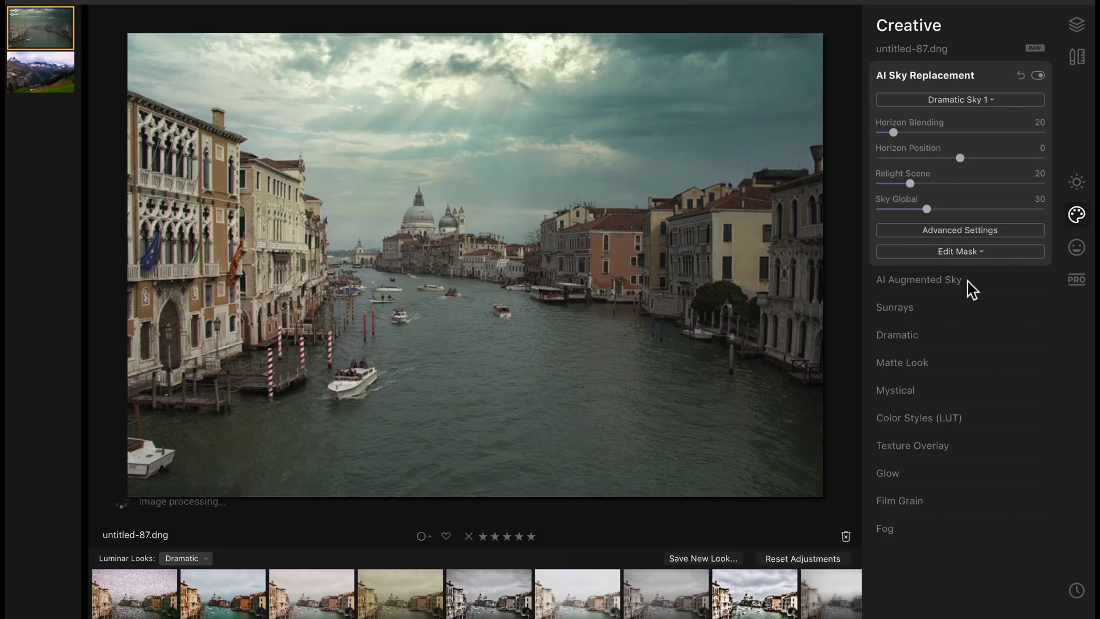
click(995, 102)
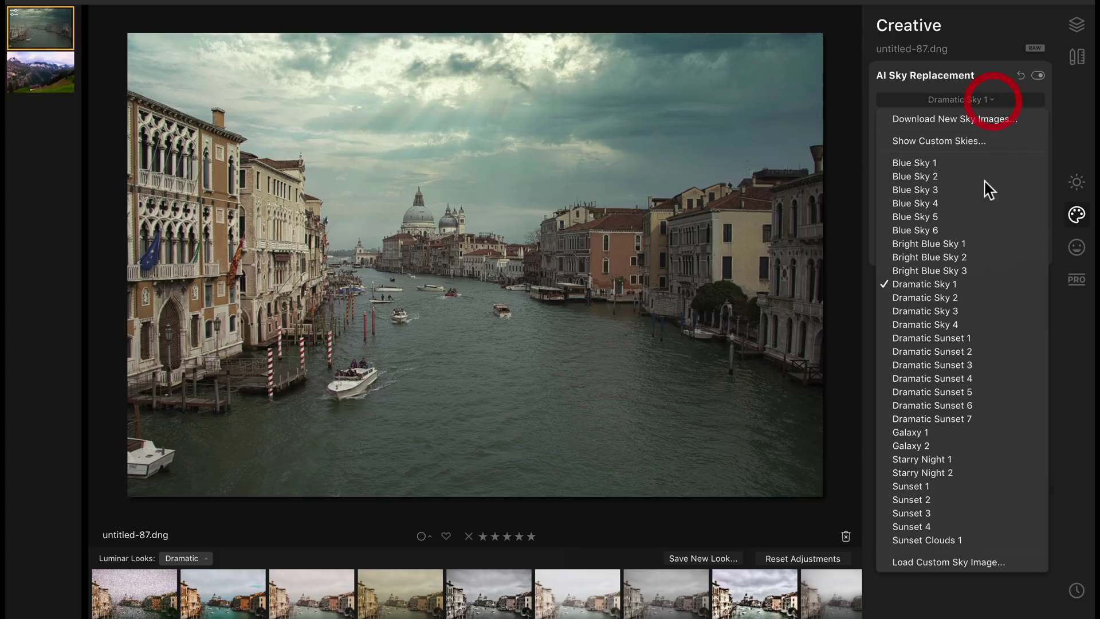
click(980, 298)
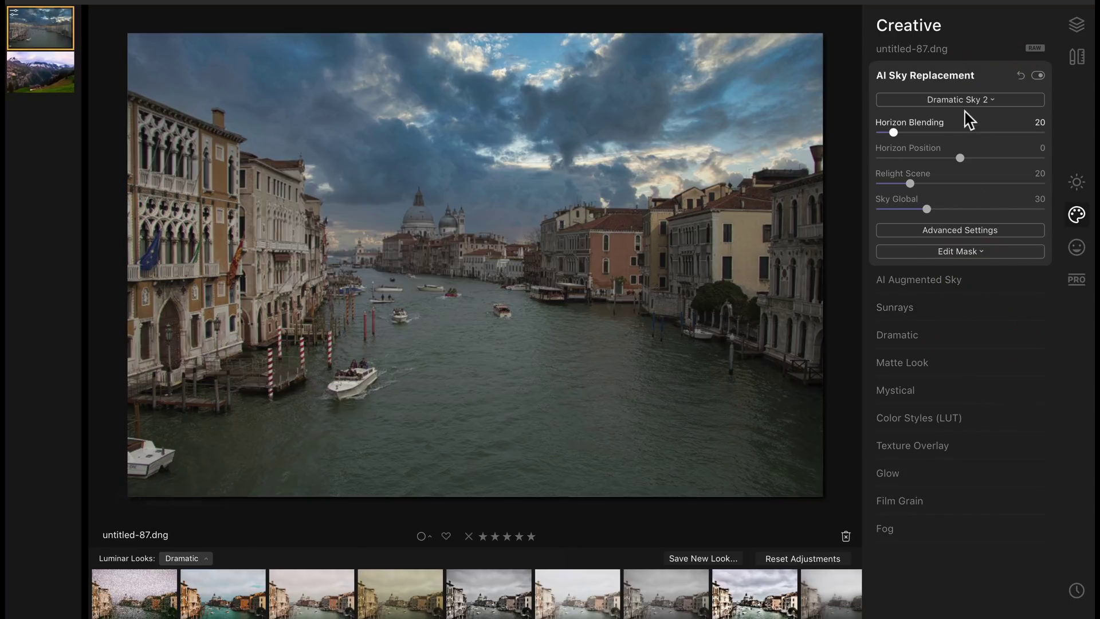
click(963, 101)
click(956, 312)
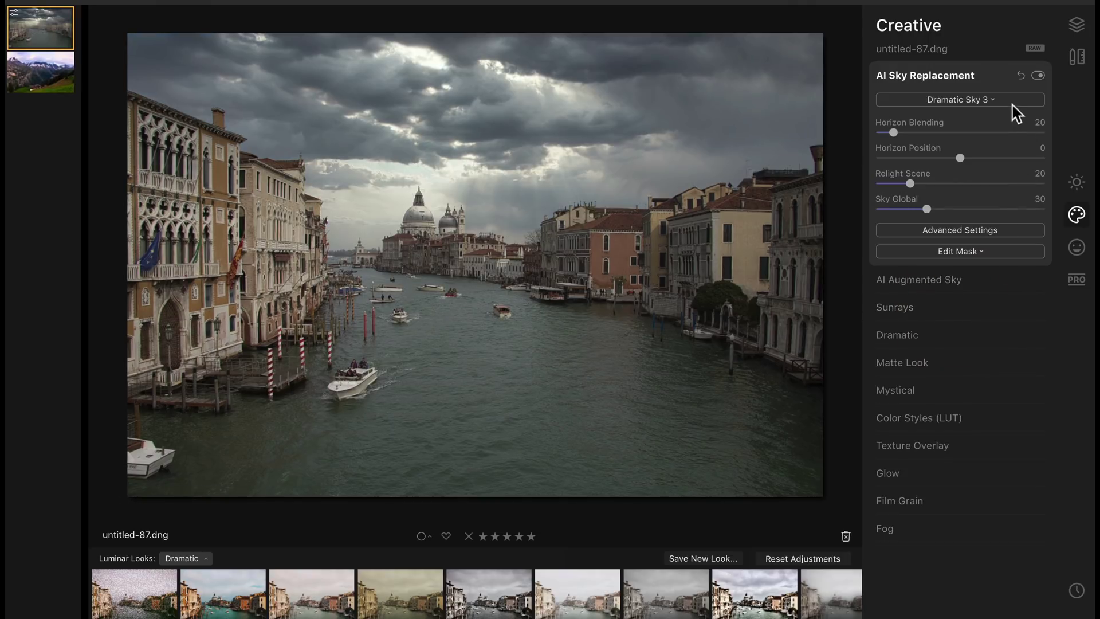
Try Dramatic Sunset 2, then settle on the Dramatic Sunset 3 sky
click(1010, 104)
click(974, 361)
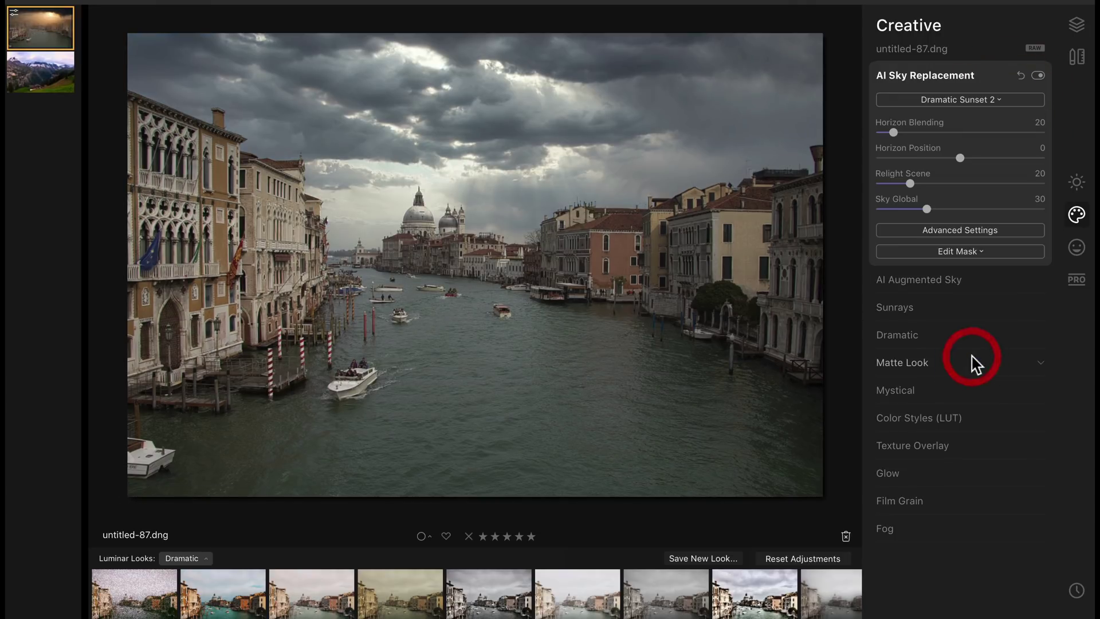
click(972, 100)
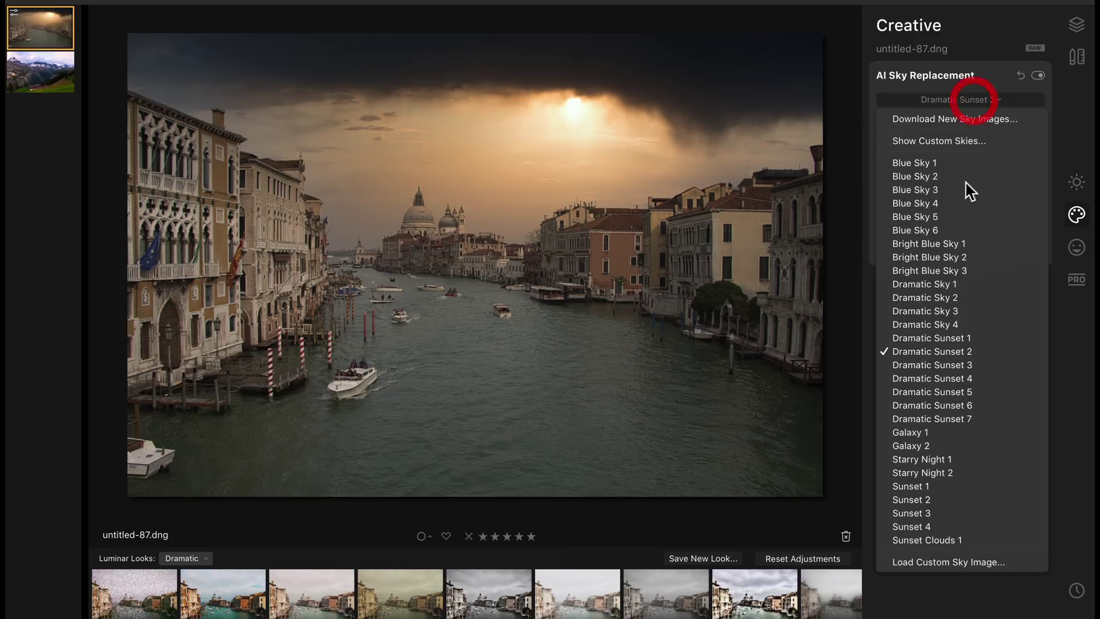
click(973, 364)
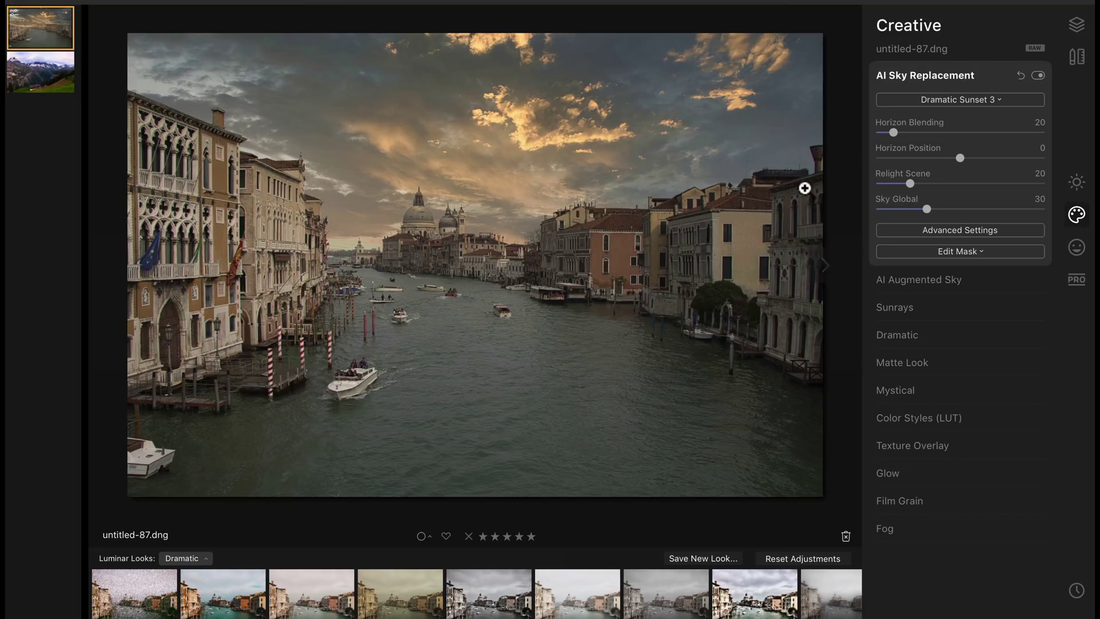
Load Sunset-5.jpg from the Skies folder as a custom sky and compare with the original
click(1007, 101)
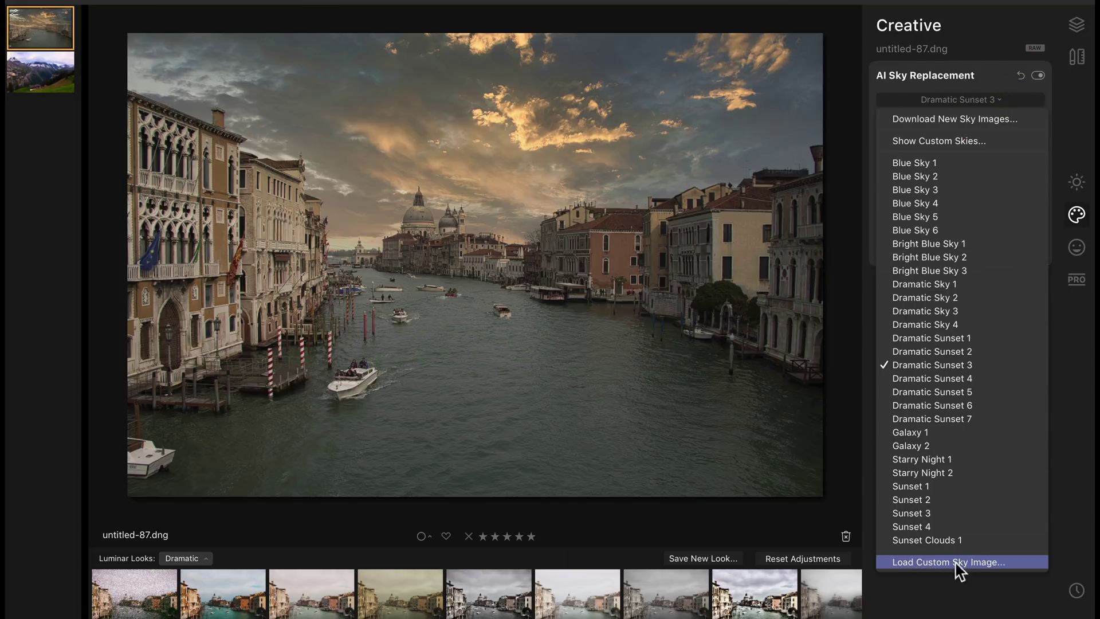
click(984, 566)
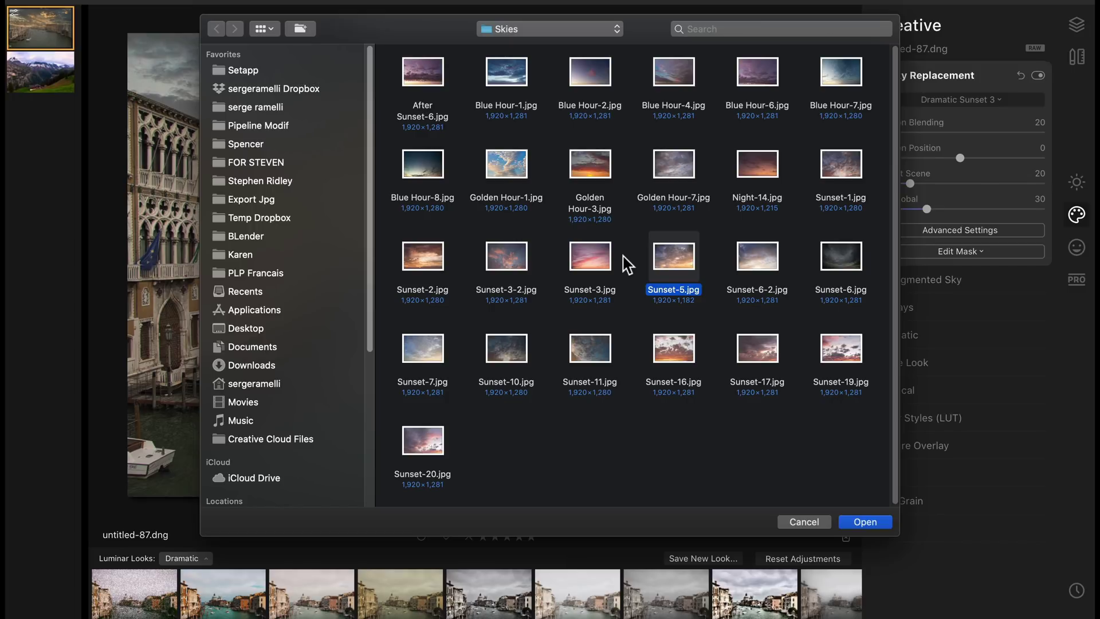
click(674, 255)
click(881, 521)
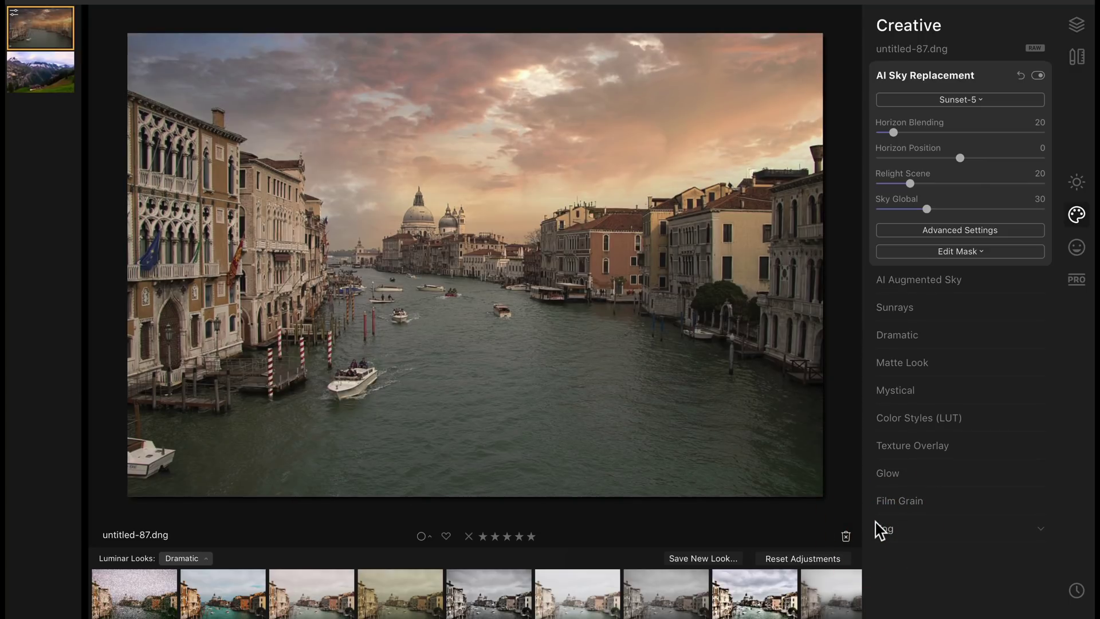
click(513, 3)
In Essentials Light set Shadows 43, Blacks -37, Temperature 6310, Tint 16, Smart Contrast 39, then compare
click(1075, 185)
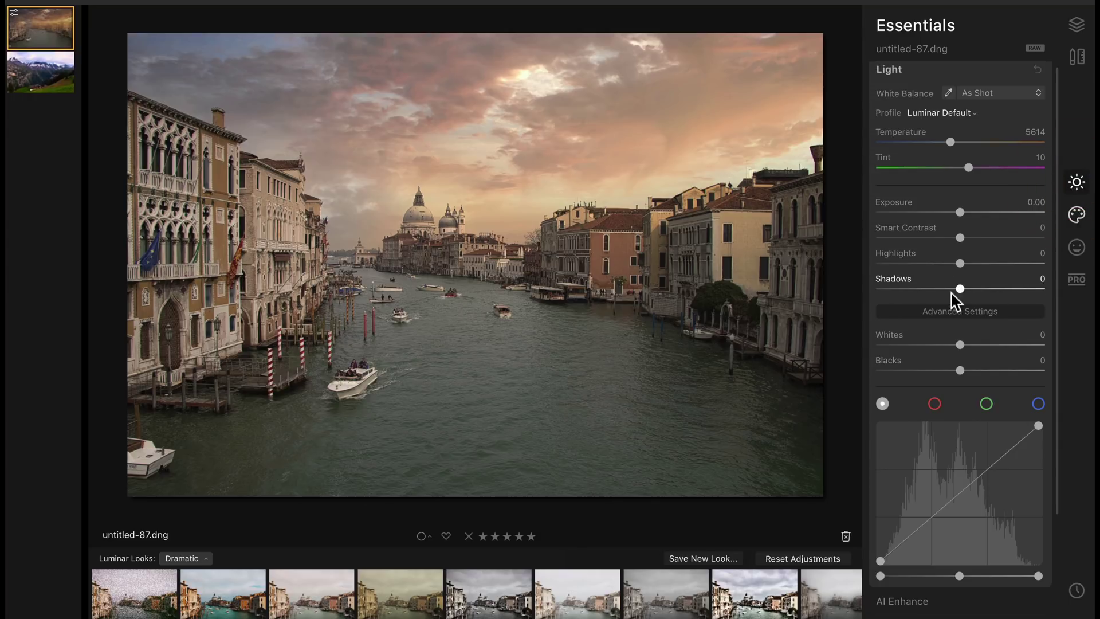
mouse_move(960, 290)
mouse_down()
mouse_move(998, 291)
mouse_move(928, 266)
mouse_up()
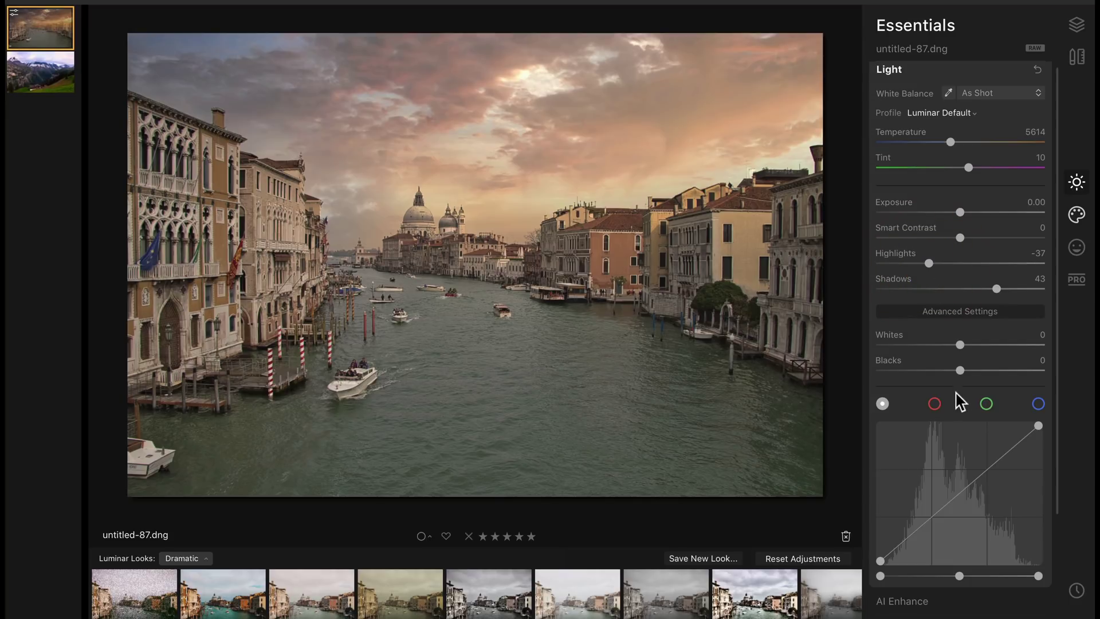
mouse_move(960, 370)
mouse_down()
mouse_move(925, 371)
mouse_move(980, 344)
mouse_up()
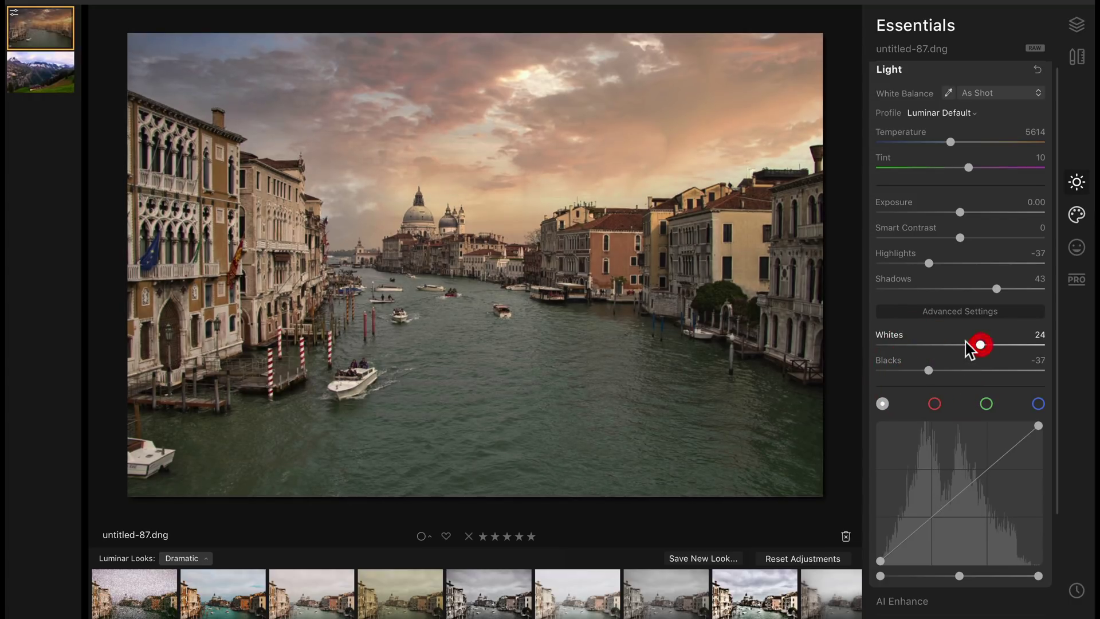
drag(951, 142, 959, 142)
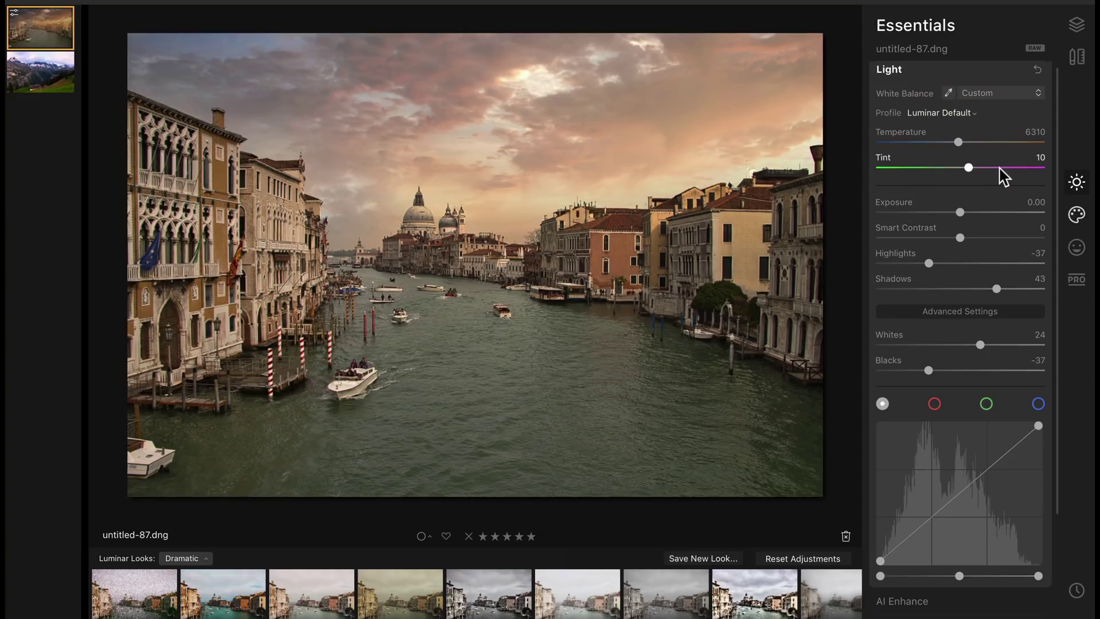
drag(969, 167, 974, 167)
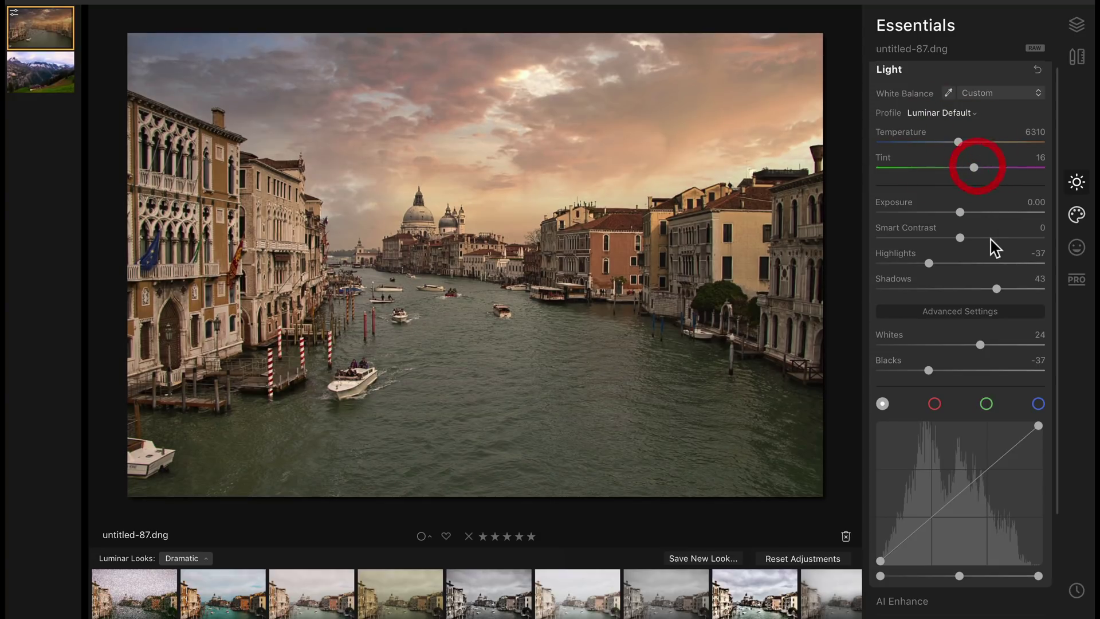
drag(960, 238, 995, 234)
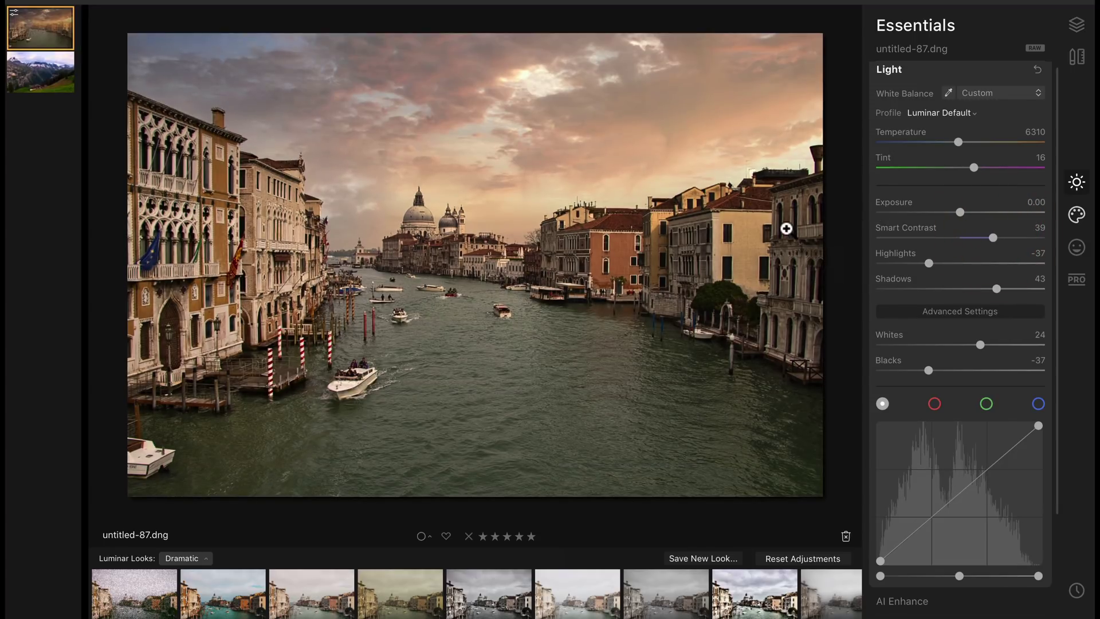
click(516, 4)
In Creative > AI Augmented Sky, add the Balloon 1 hot-air balloon to the sky
click(1077, 214)
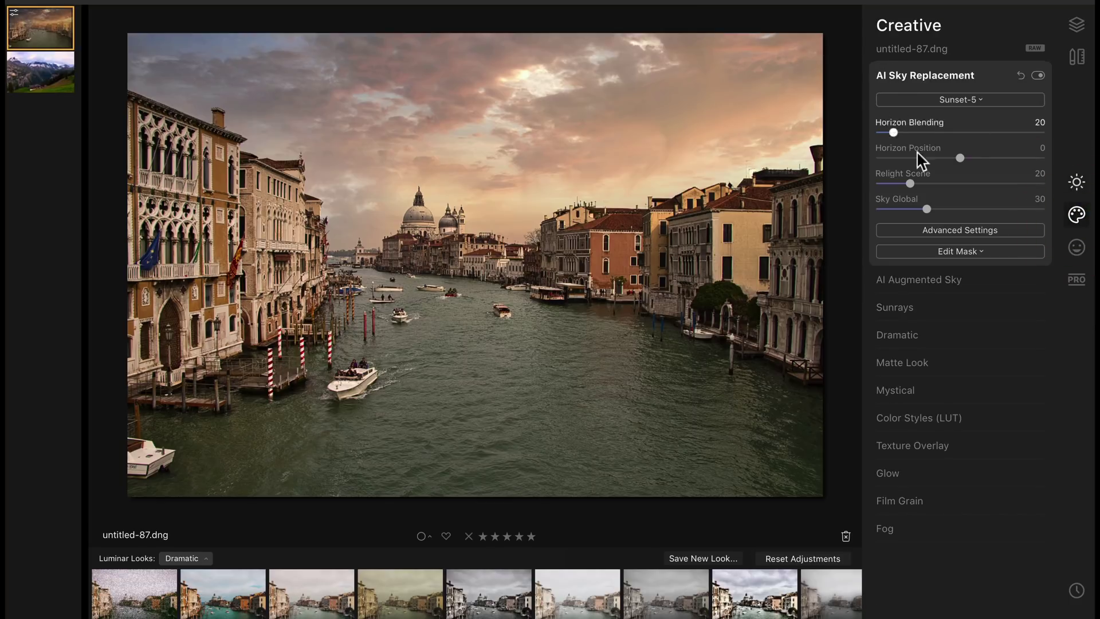
click(972, 280)
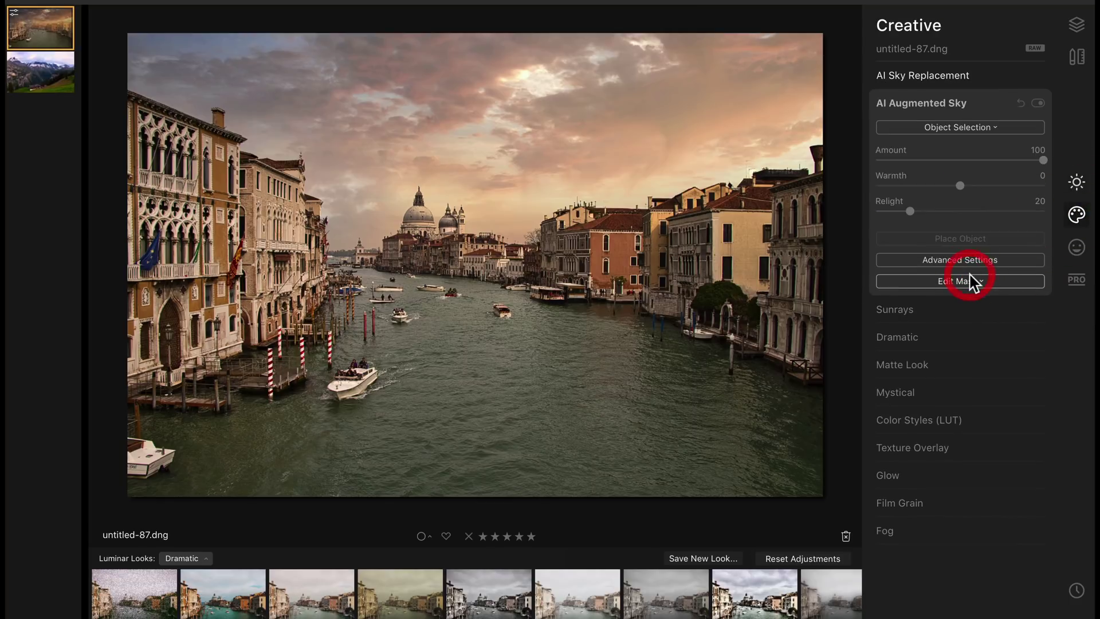
click(971, 129)
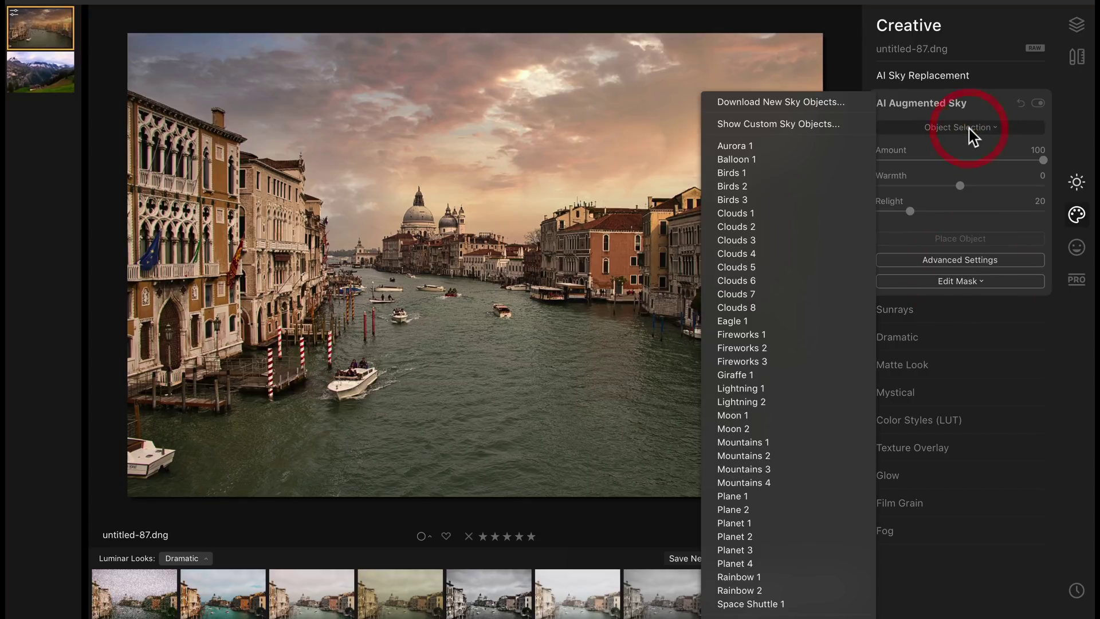
click(788, 160)
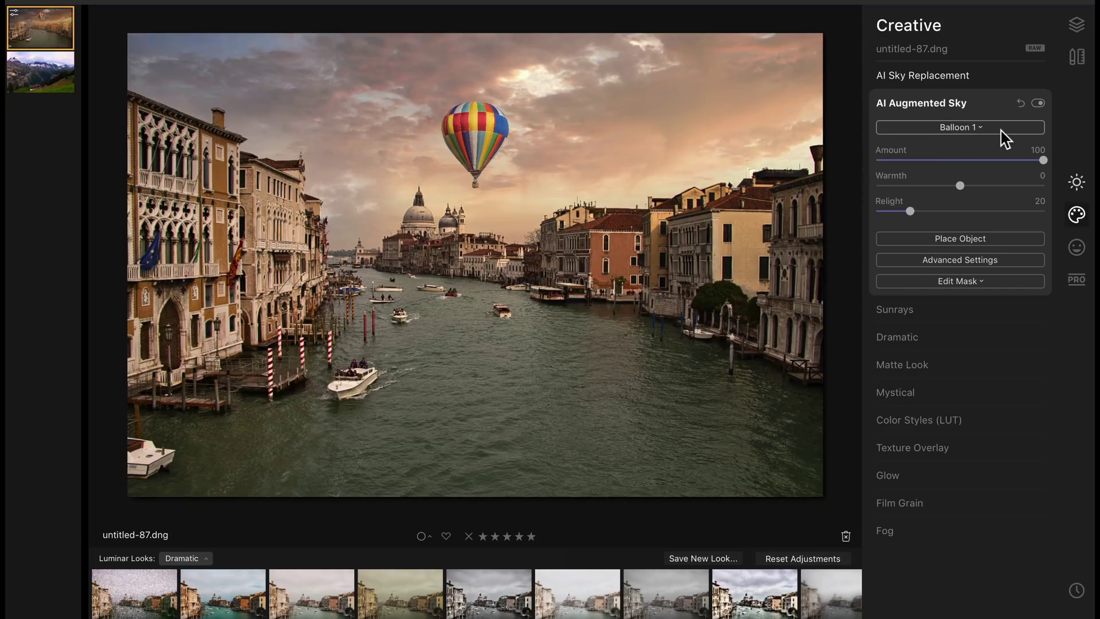
scroll(812, 212, down, 1)
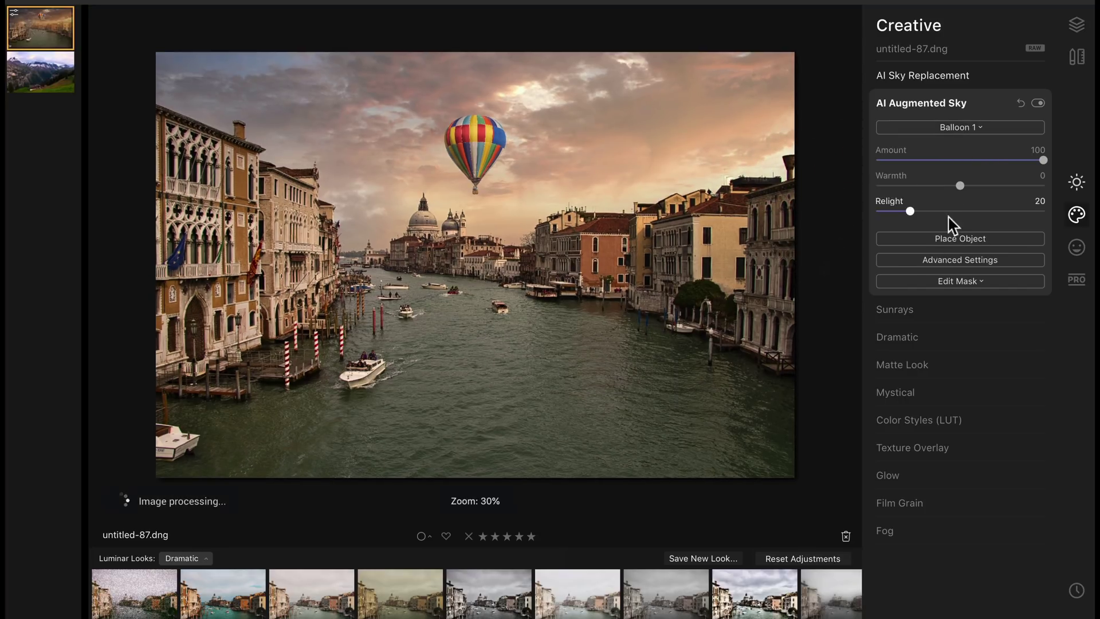
Place the balloon, make it smaller and move it to the upper-left sky
click(975, 242)
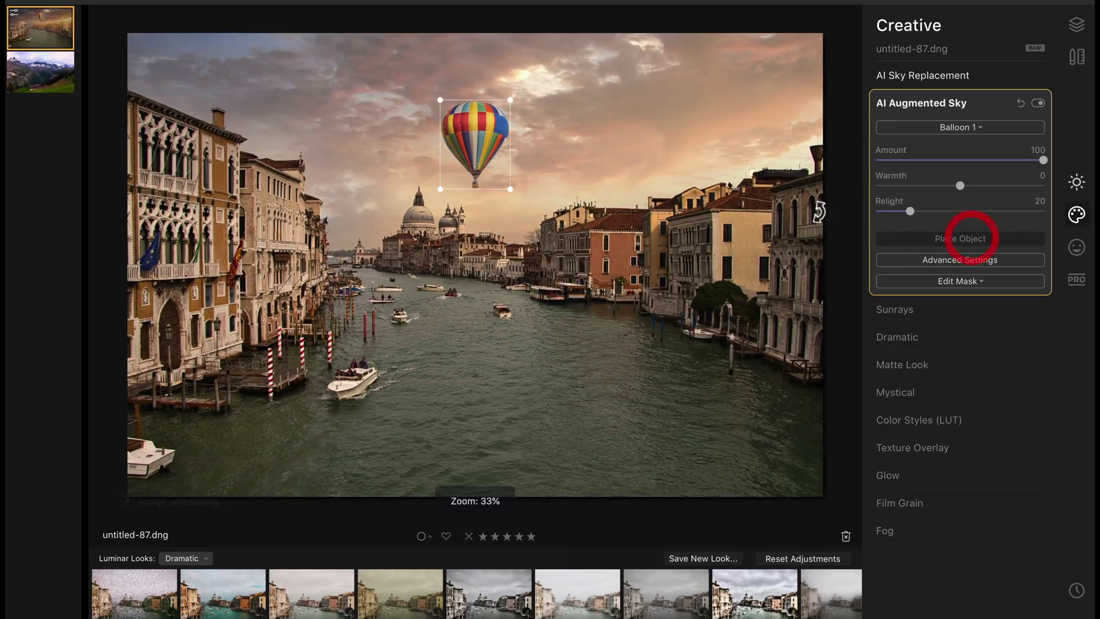
drag(466, 140, 360, 142)
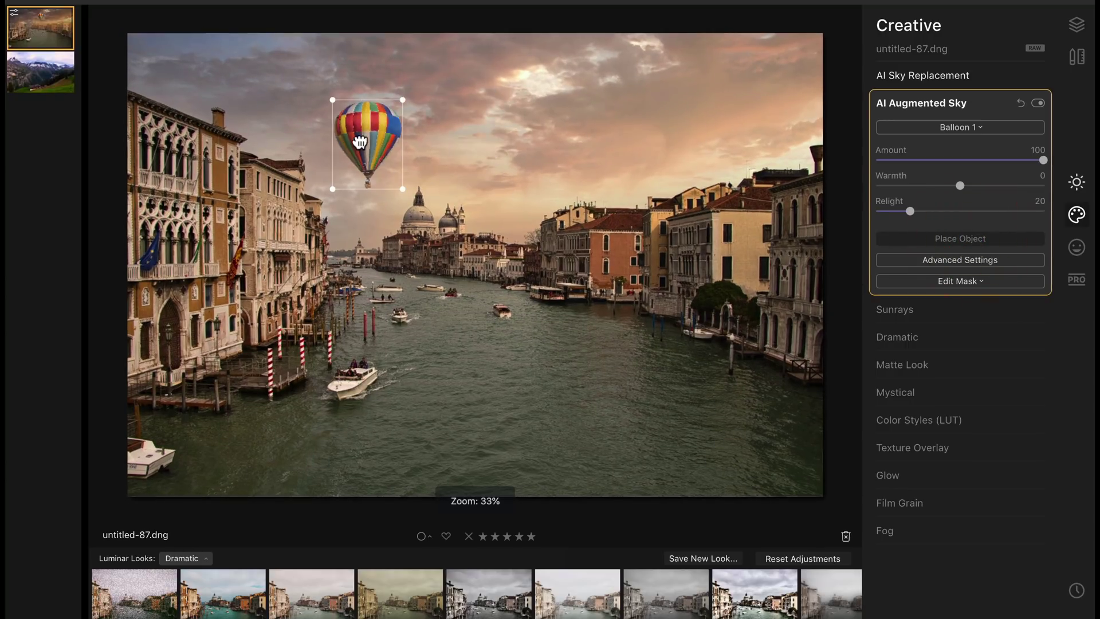
mouse_move(402, 188)
mouse_down()
mouse_move(382, 158)
mouse_move(439, 245)
mouse_up()
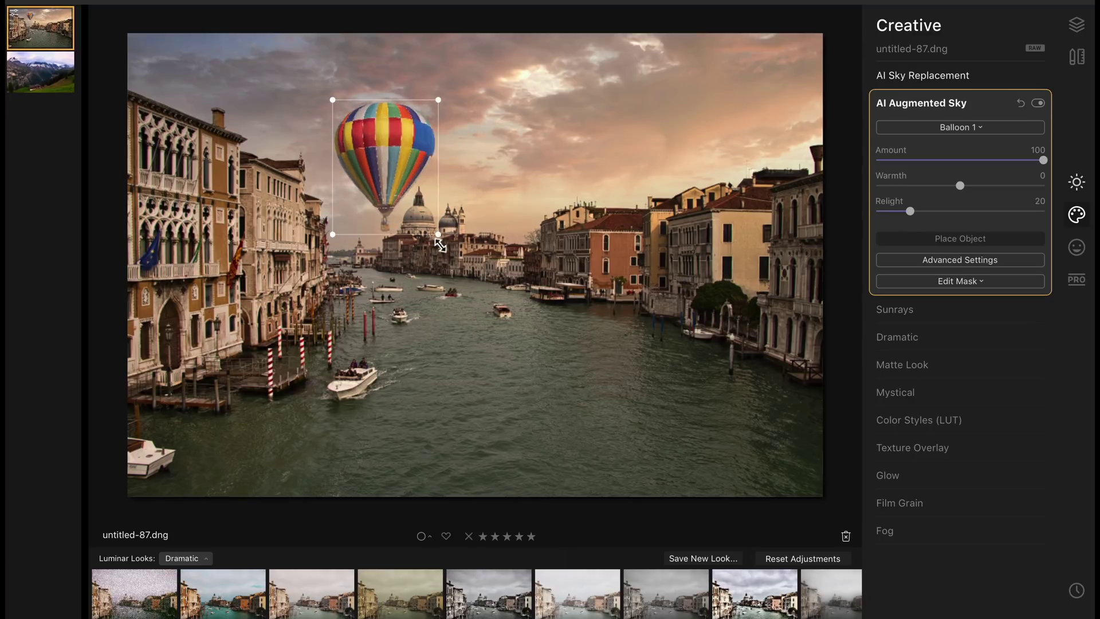
mouse_move(381, 160)
mouse_down()
mouse_move(276, 133)
mouse_move(572, 128)
mouse_move(413, 72)
mouse_up()
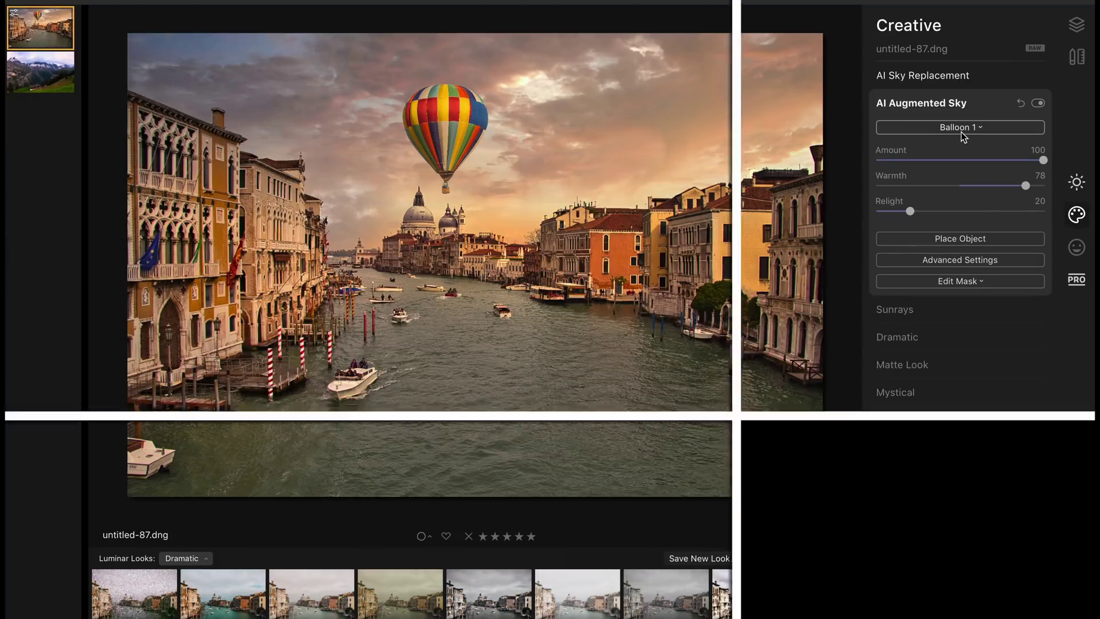
Swap the balloon for Lightning 1, then Mountains 1 and Mountains 2
click(966, 128)
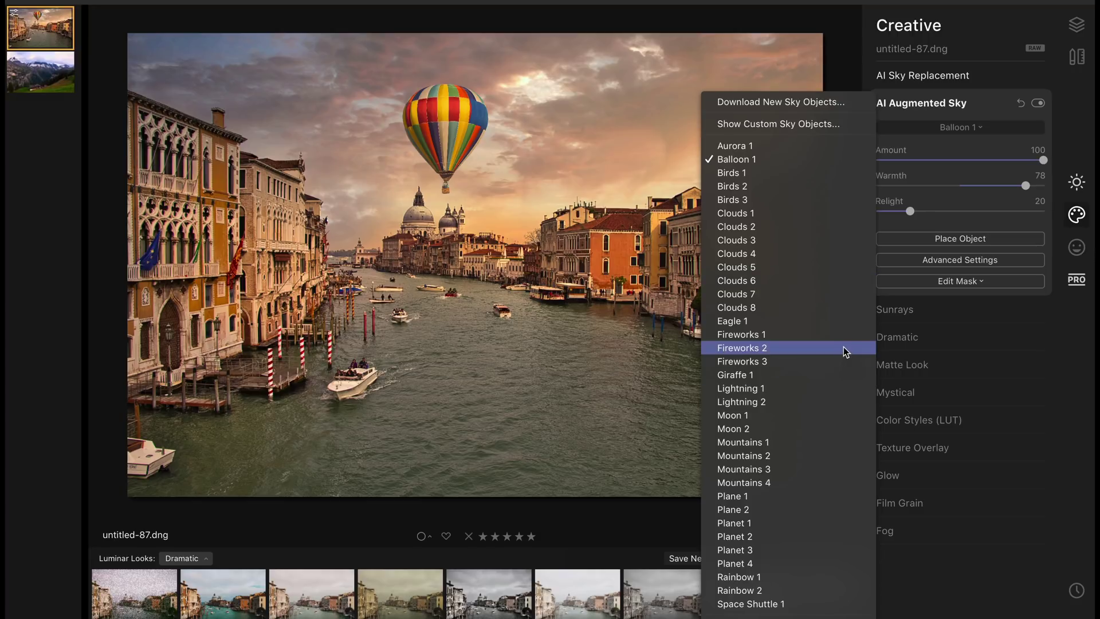
click(831, 388)
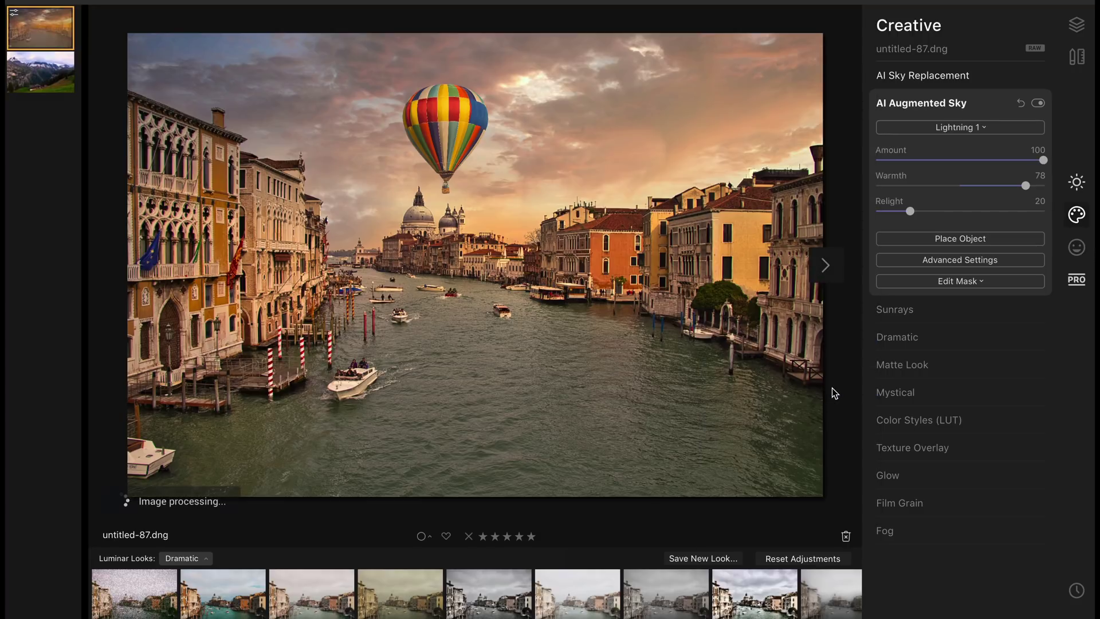
click(940, 127)
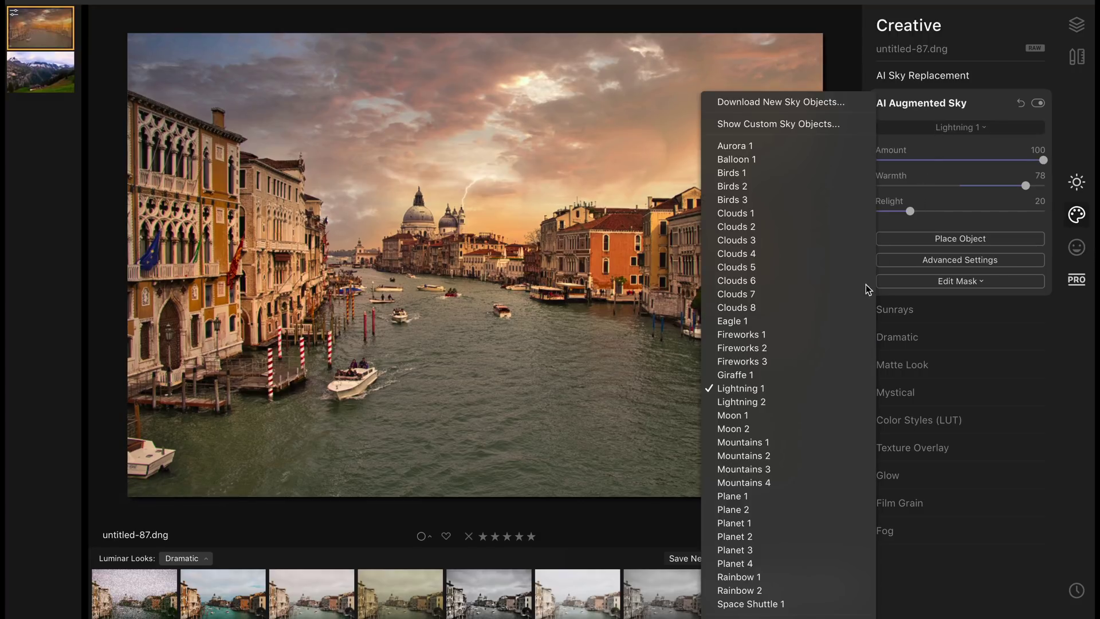
click(811, 445)
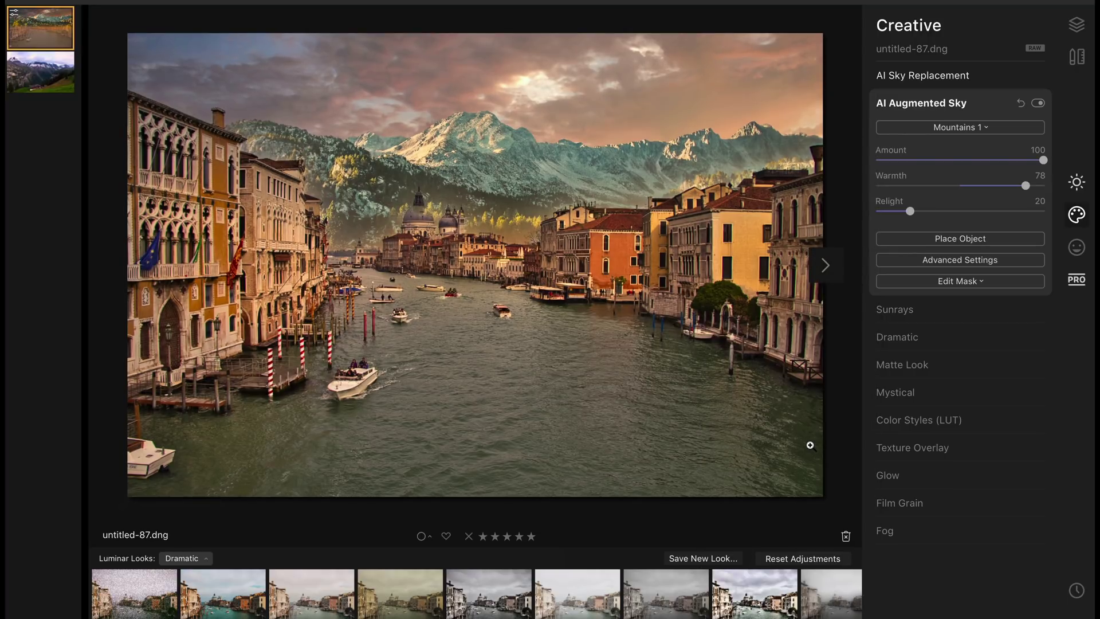
click(975, 128)
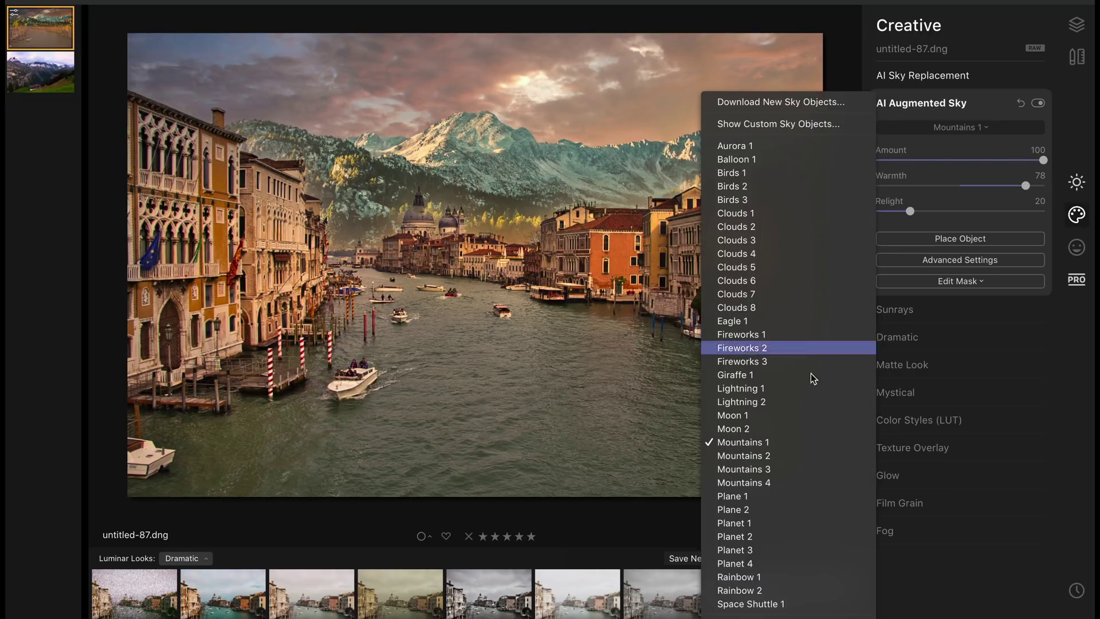
click(801, 453)
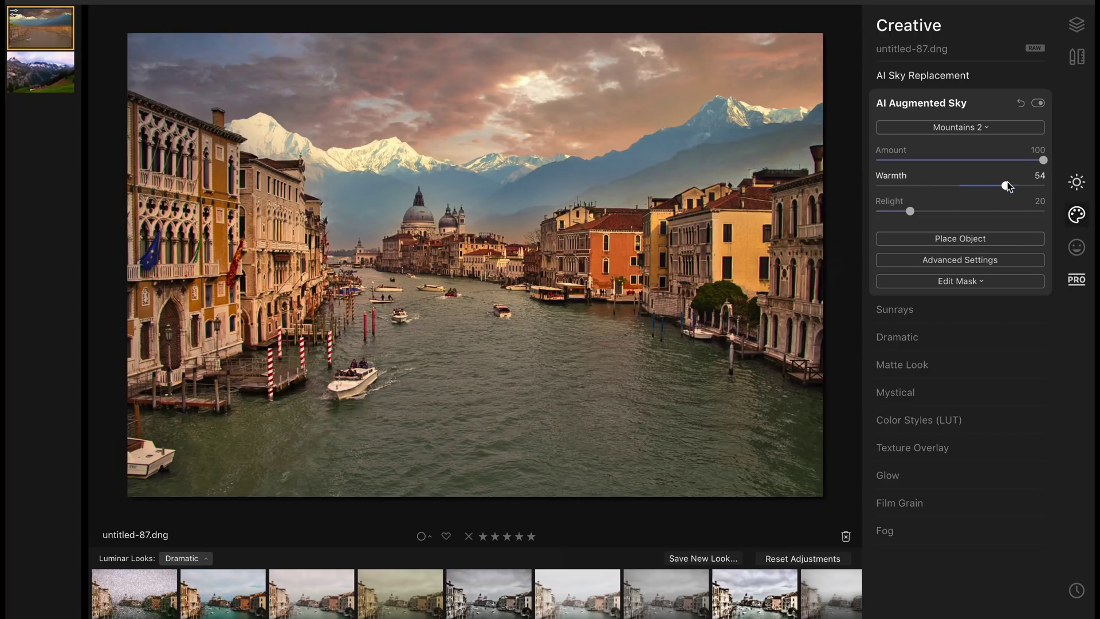
Set the sky object's Warmth and Relight both to 82
drag(1006, 182, 961, 186)
drag(1063, 177, 1028, 183)
drag(911, 211, 1024, 209)
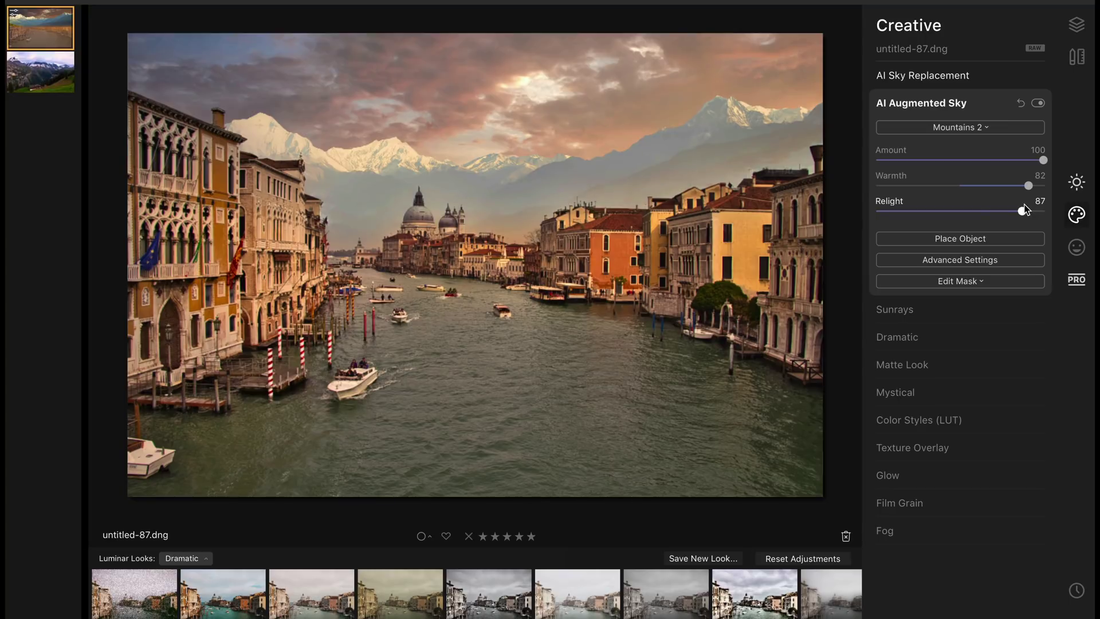
Try Mountains 3, then return to the Balloon 1 hot-air balloon
click(962, 127)
click(805, 469)
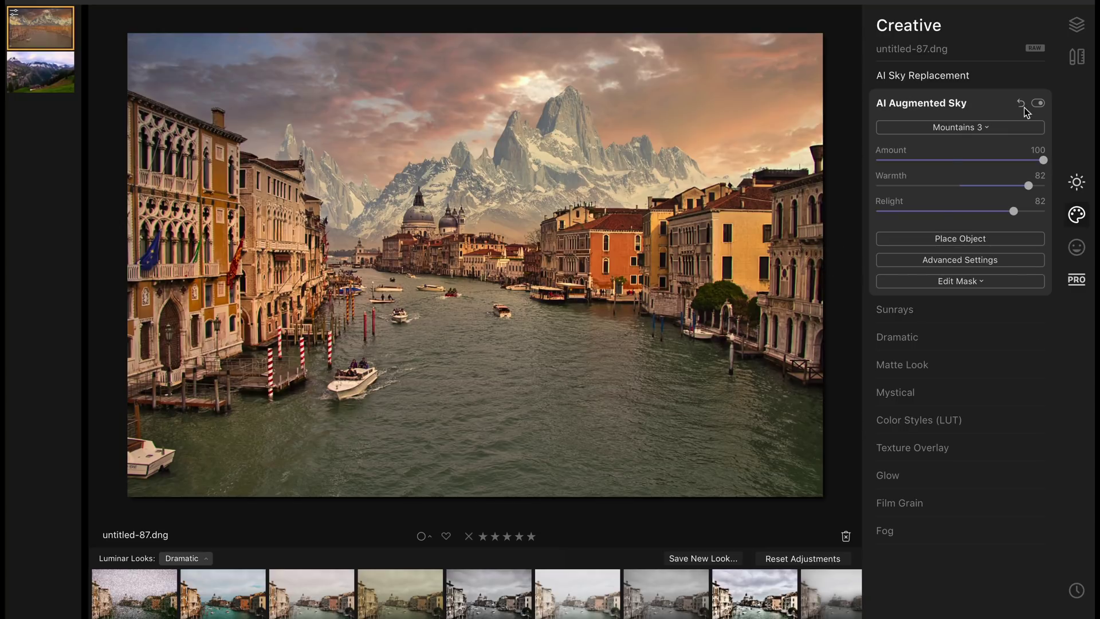
click(964, 128)
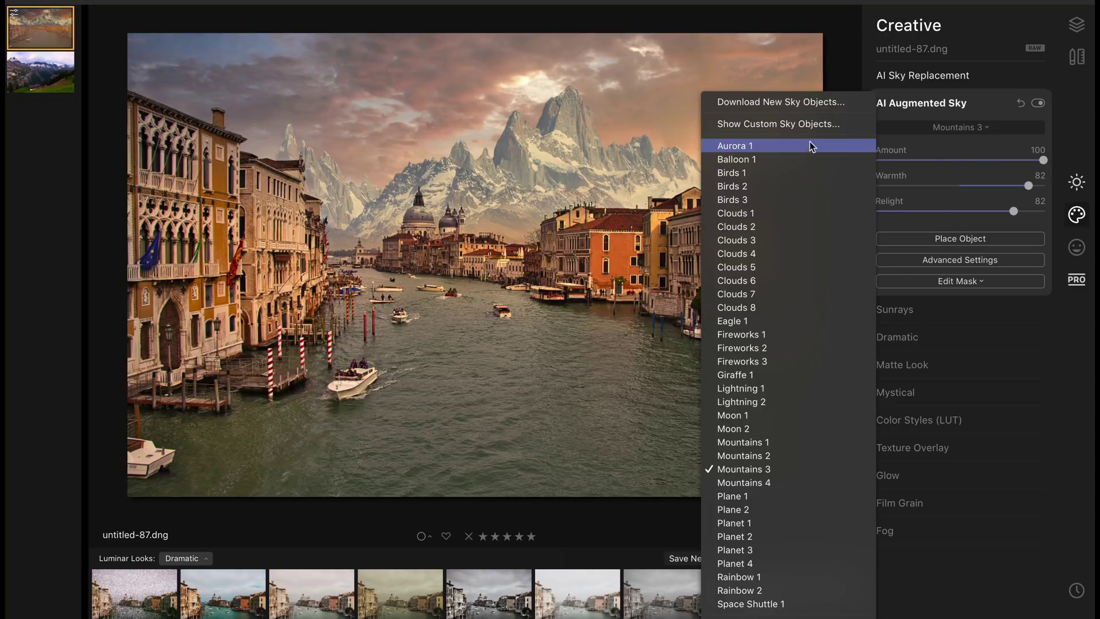
click(807, 159)
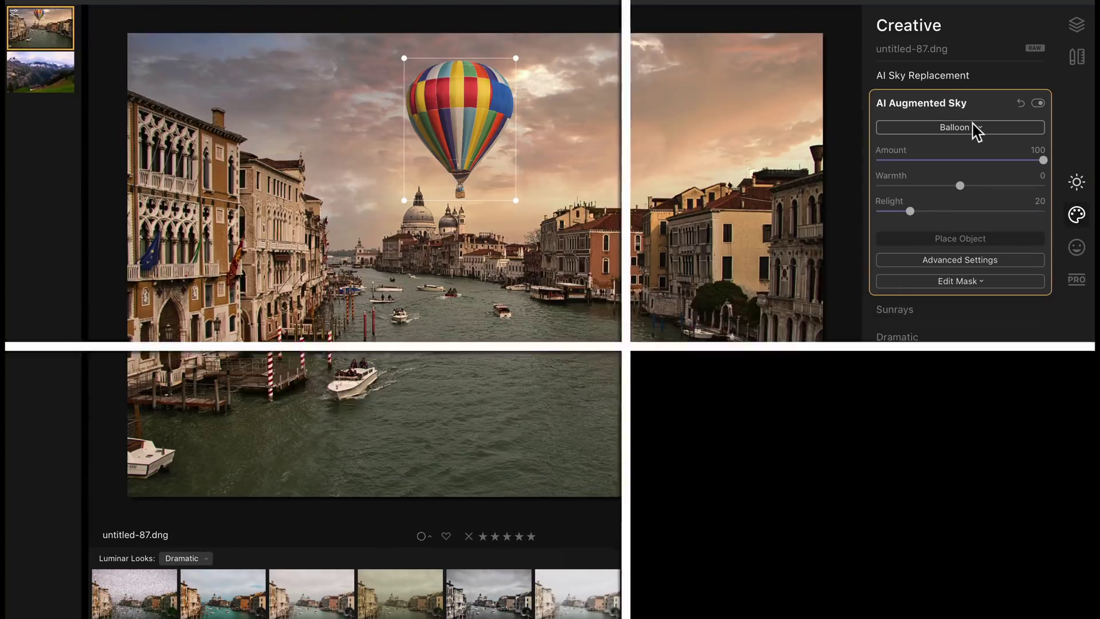
Replace the balloon with Birds 1, then Birds 2, settling on the small Birds 3 flock
click(967, 128)
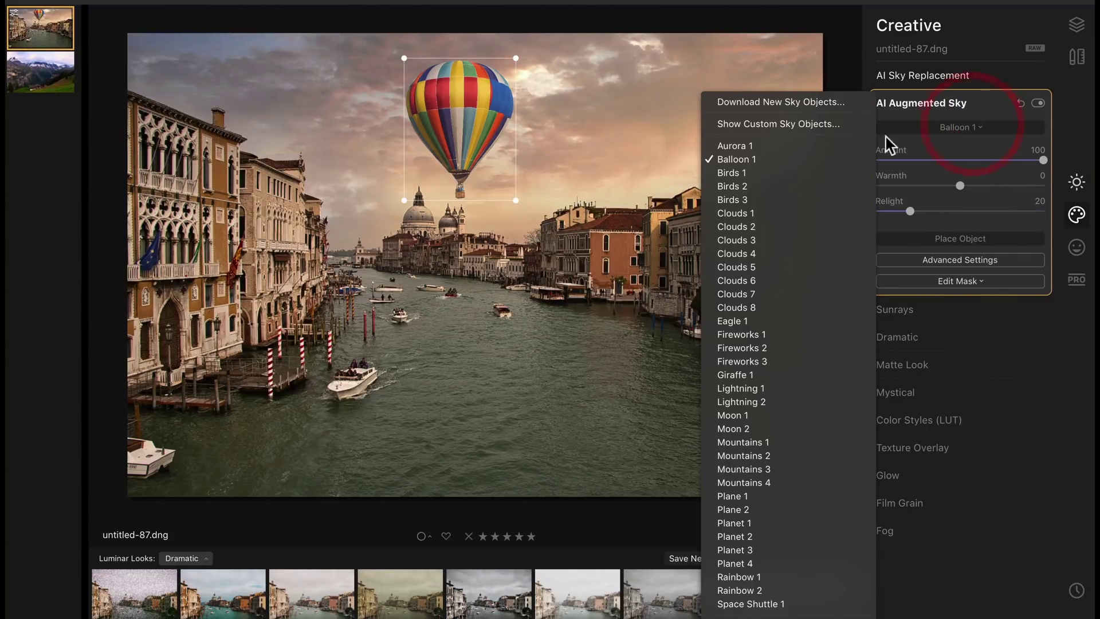
click(786, 174)
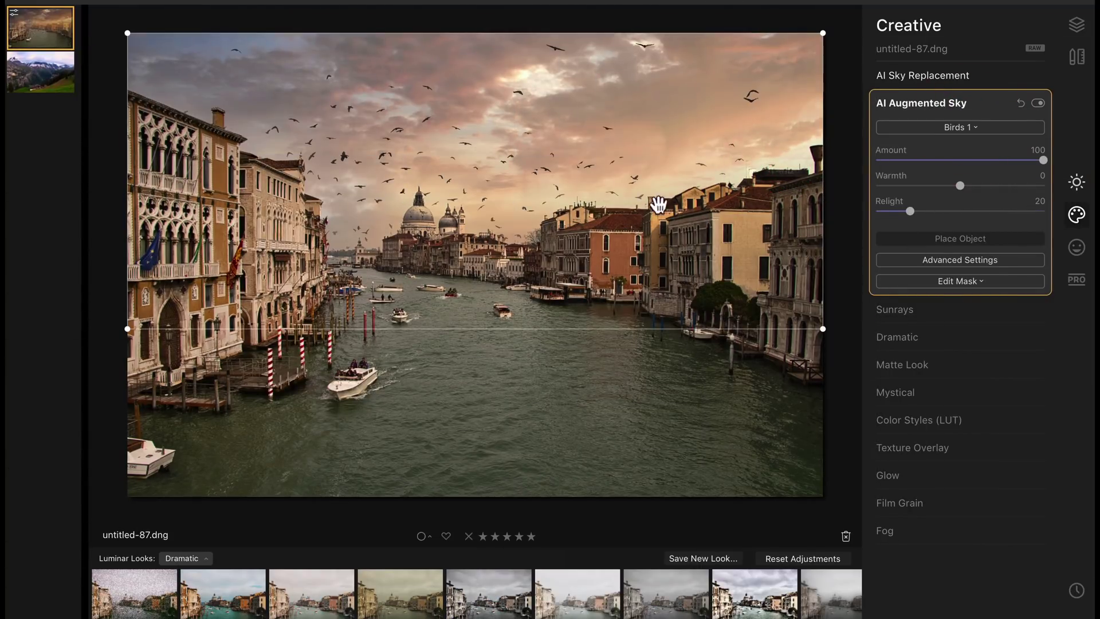
click(948, 128)
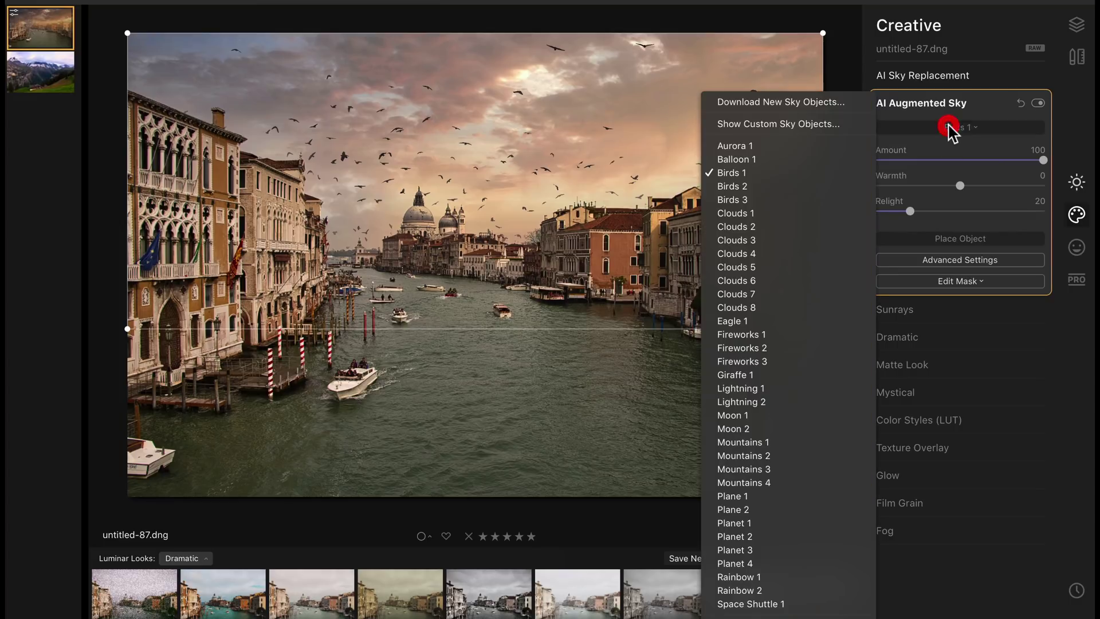
click(794, 190)
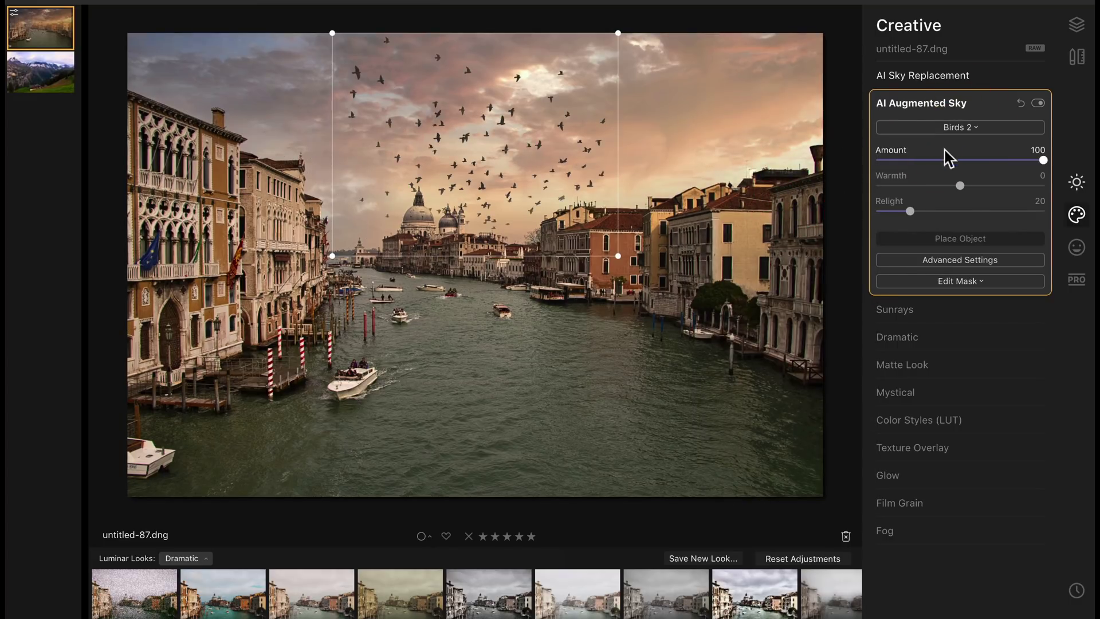
click(953, 129)
click(750, 198)
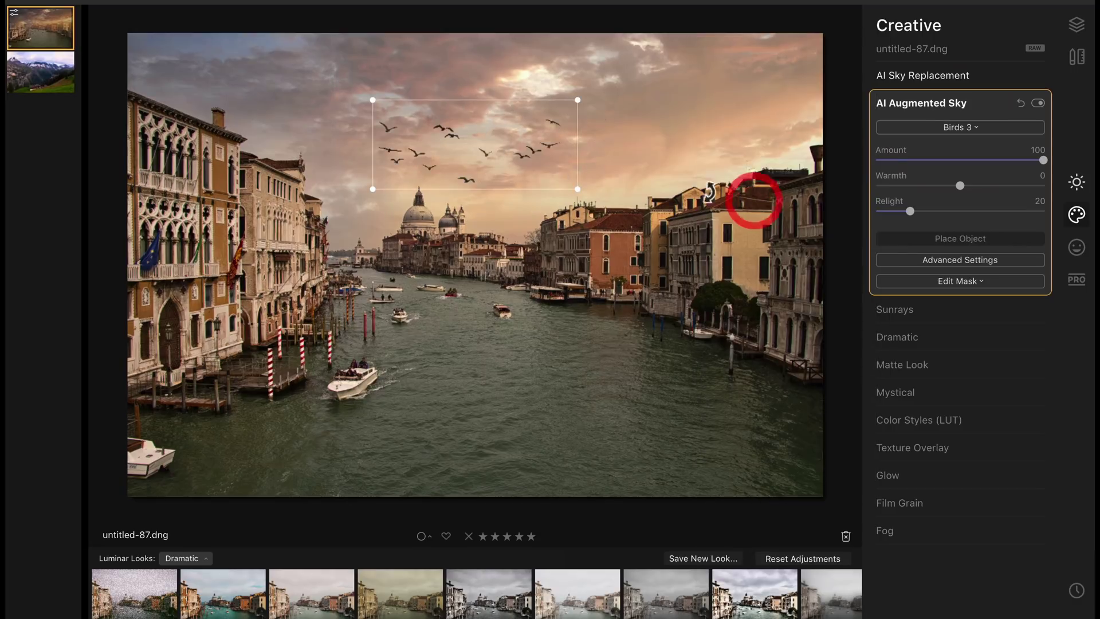
Shrink the bird flock and place it in the sky just above the dome
drag(498, 148, 486, 137)
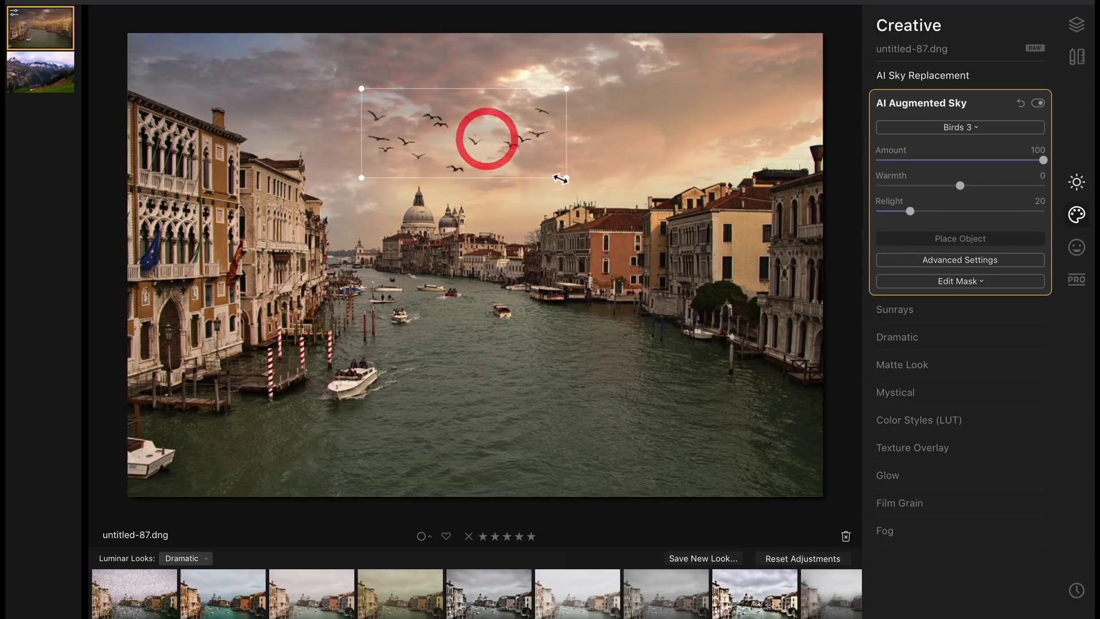
drag(563, 177, 523, 162)
drag(461, 128, 427, 140)
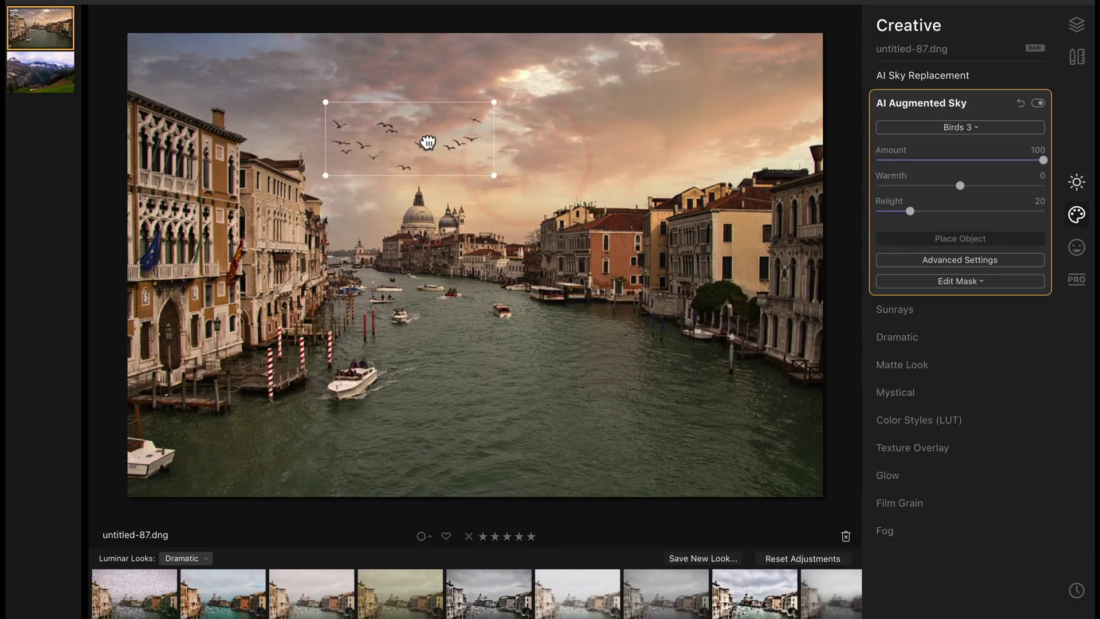
click(985, 79)
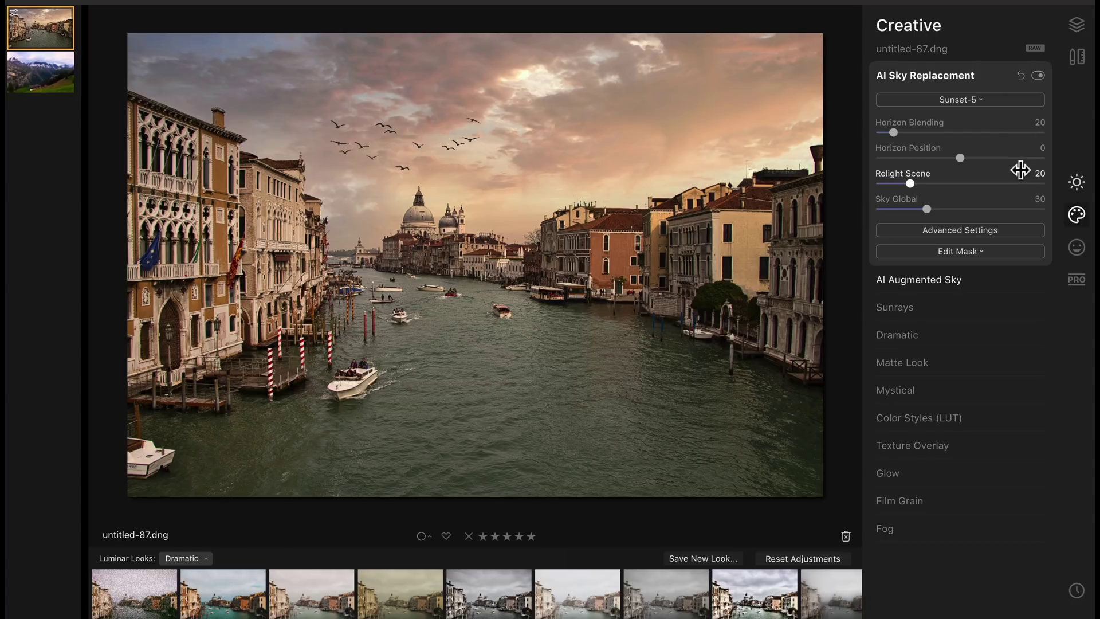
In Professional > Advanced Contrast set highlights 18, midtones 19 and shadows 20
click(1079, 277)
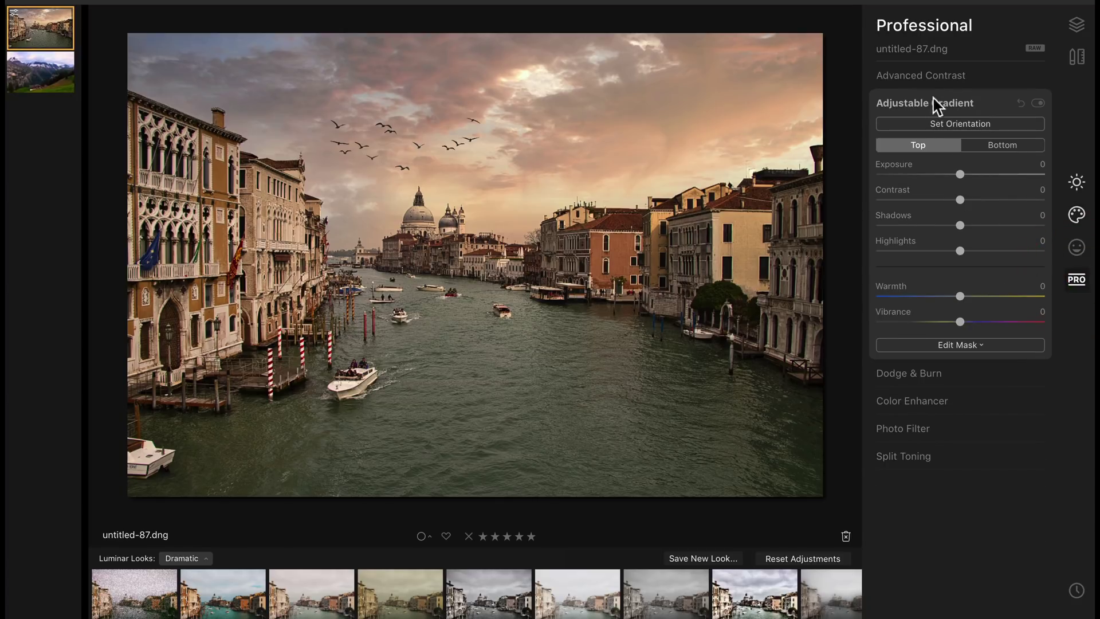
click(936, 76)
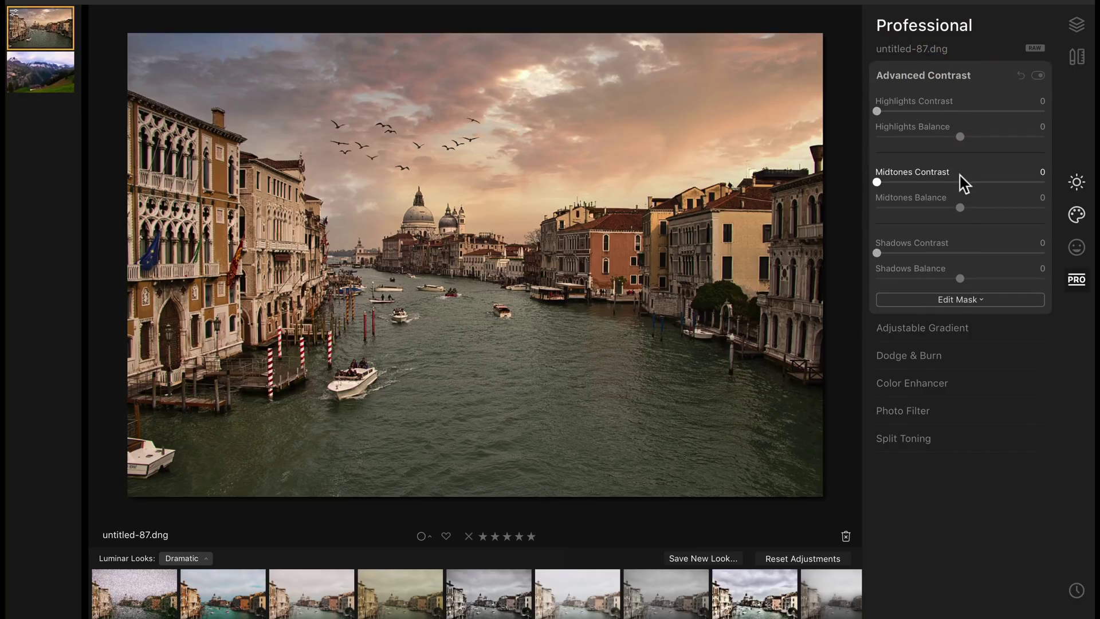
click(904, 112)
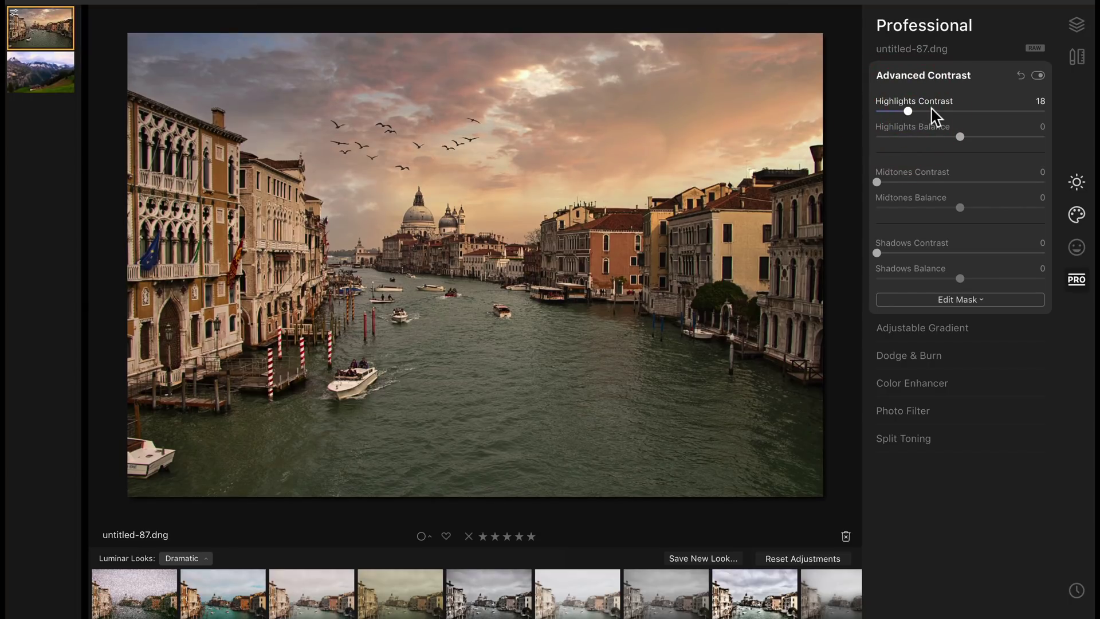
click(905, 182)
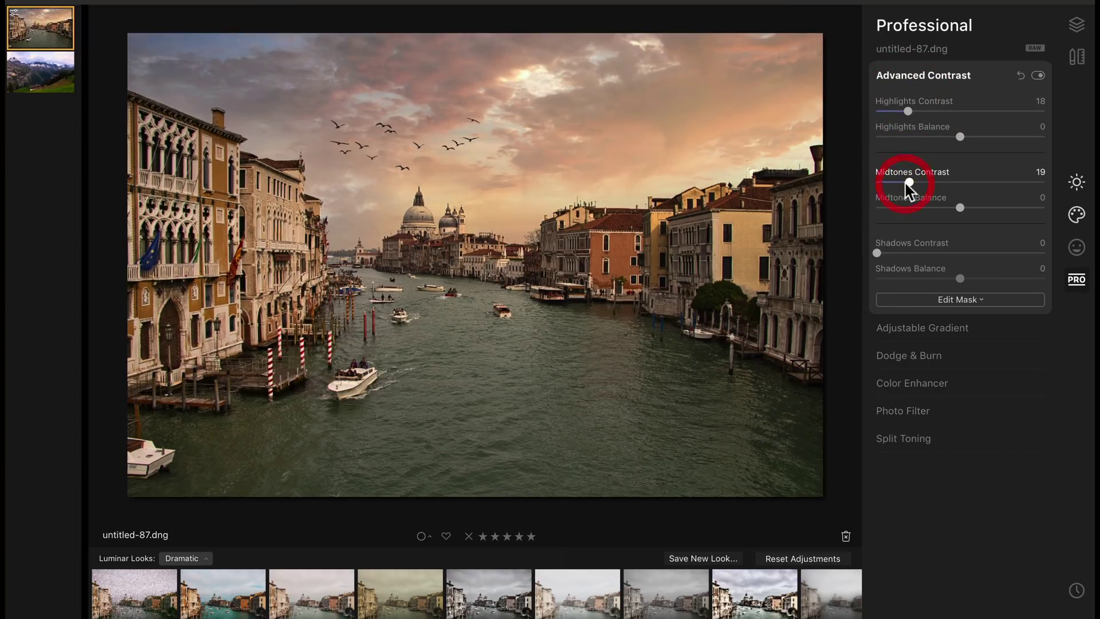
click(909, 253)
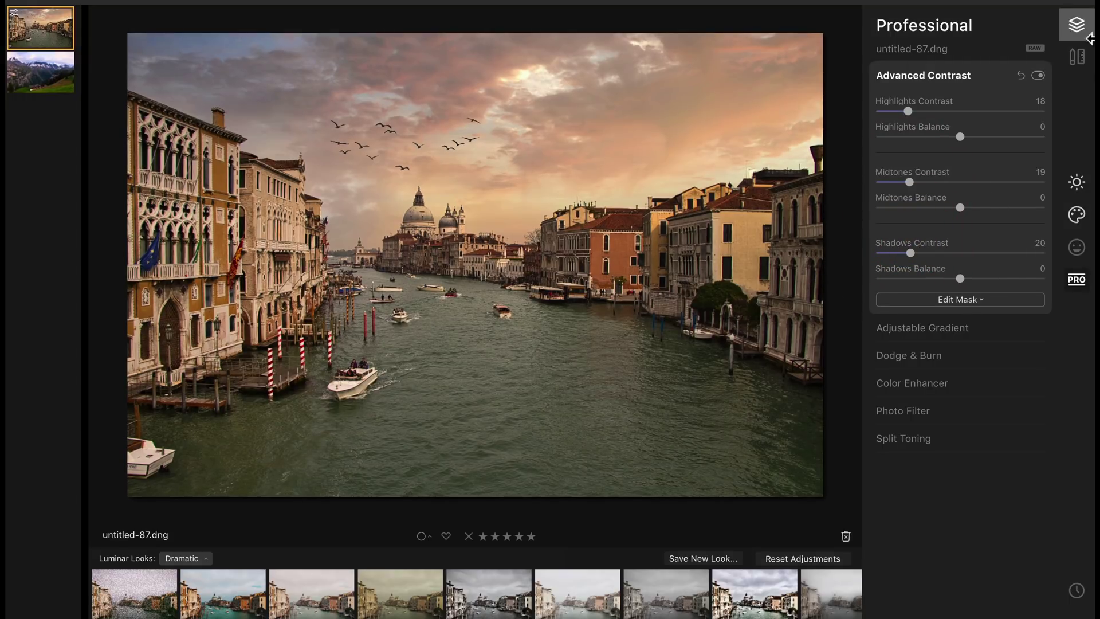
Toggle Advanced Contrast off and on to compare, leaving it on
click(1037, 76)
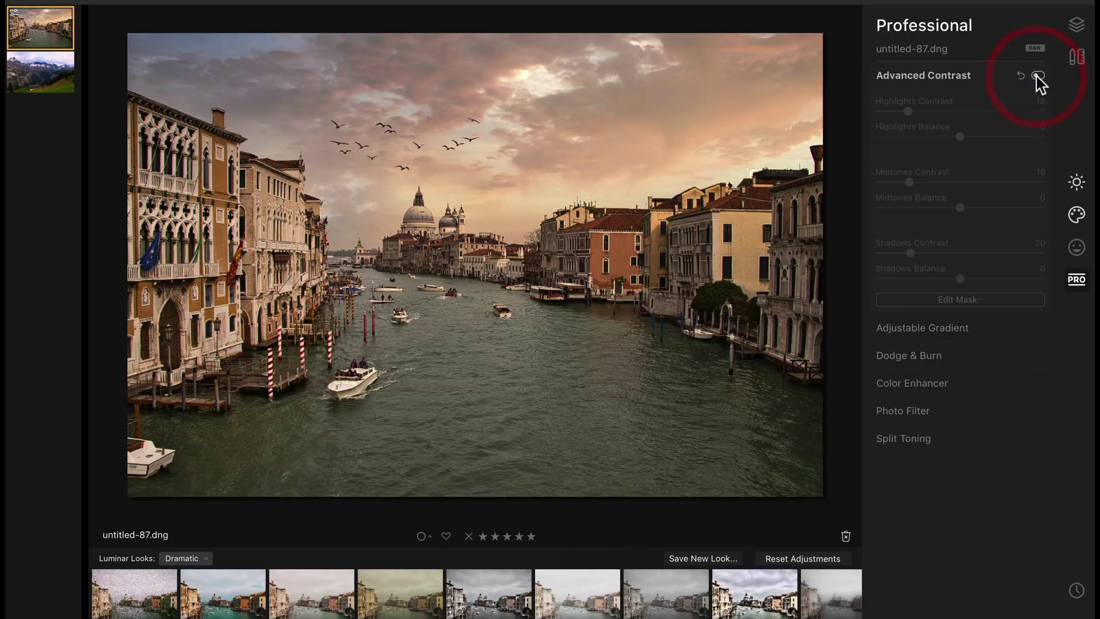
click(1037, 76)
click(1037, 76)
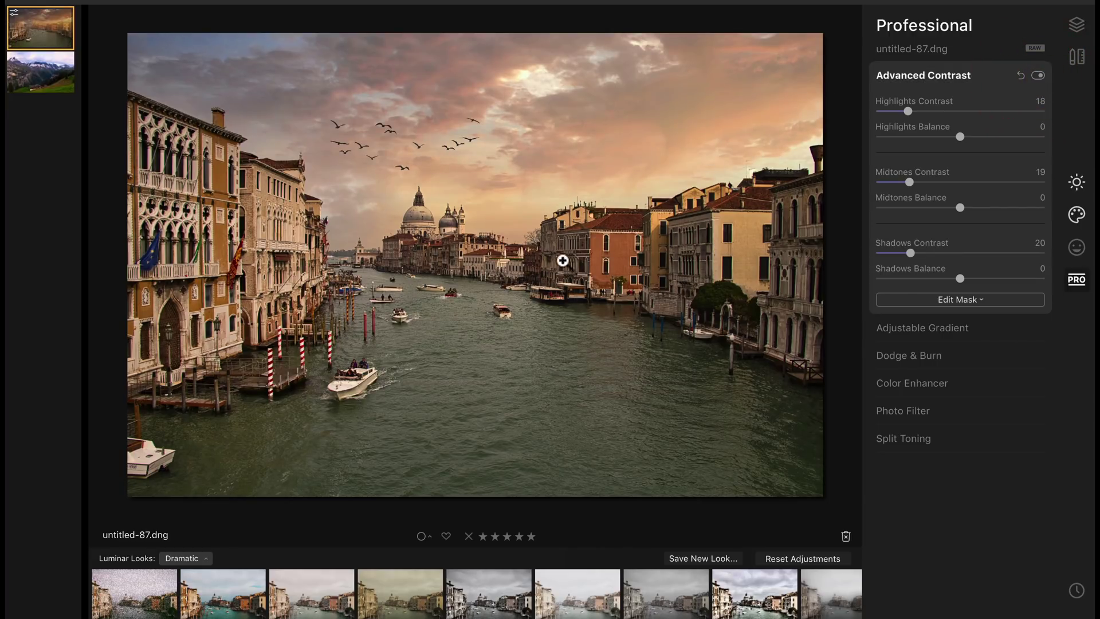
mouse_move(803, 366)
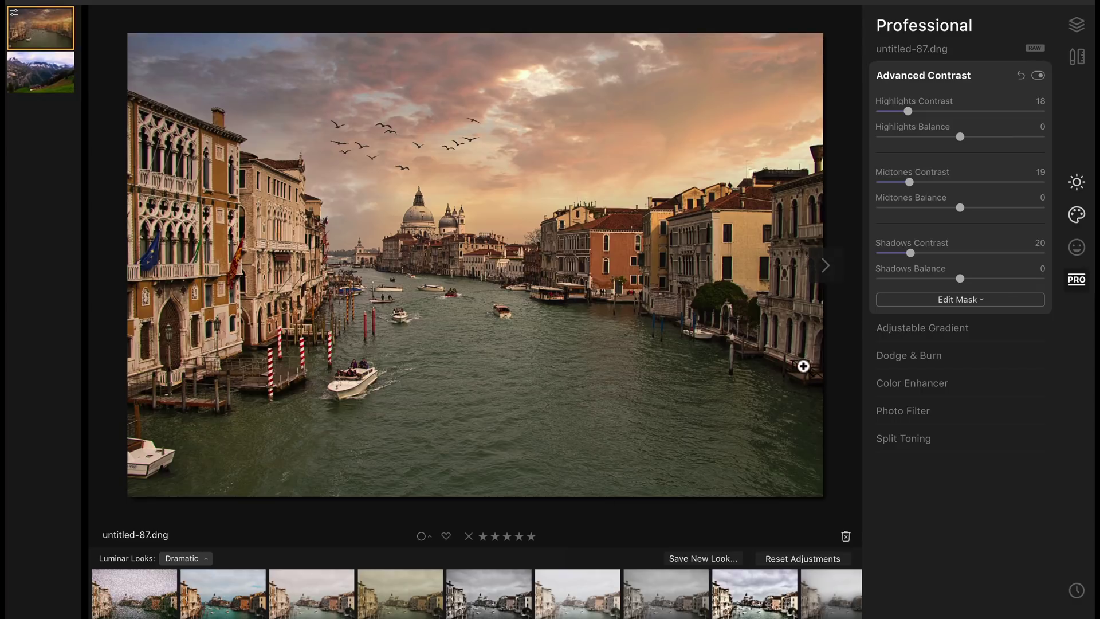
In Adjustable Gradient choose Bottom and lower its exposure to darken the lower photo
click(945, 333)
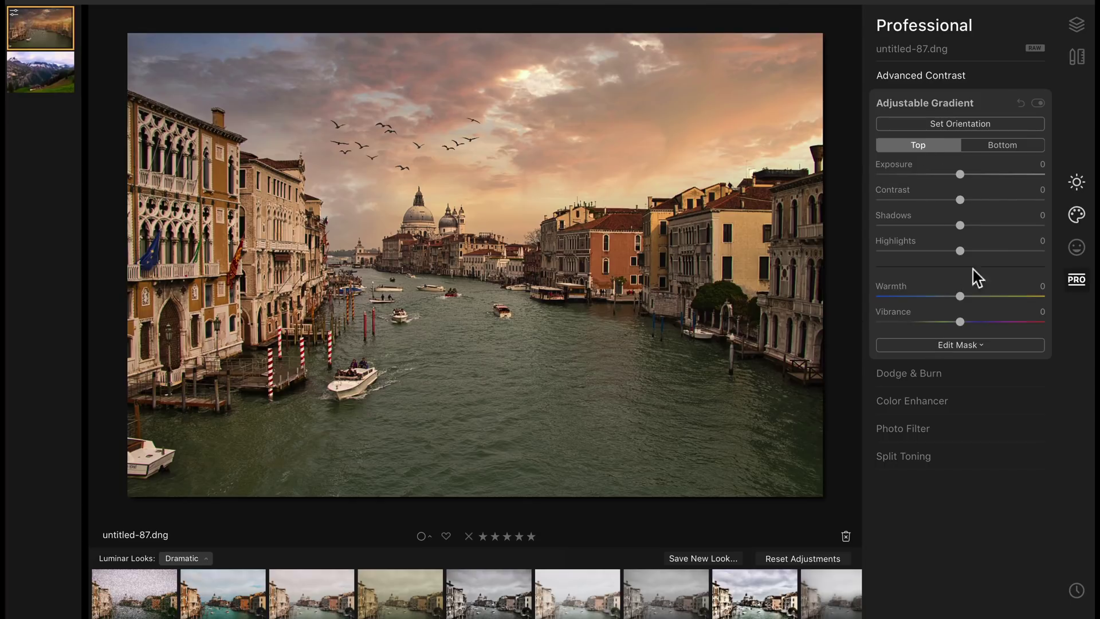
click(1004, 145)
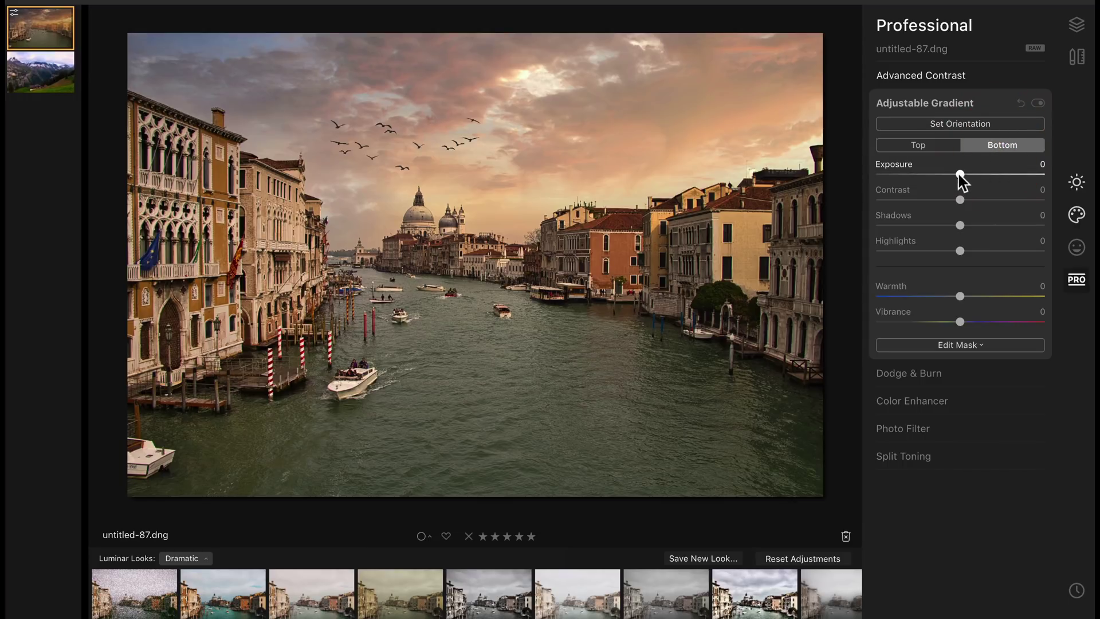
drag(960, 175, 918, 177)
Move the gradient down over the water, push exposure to -98 and widen the blend upward
click(948, 127)
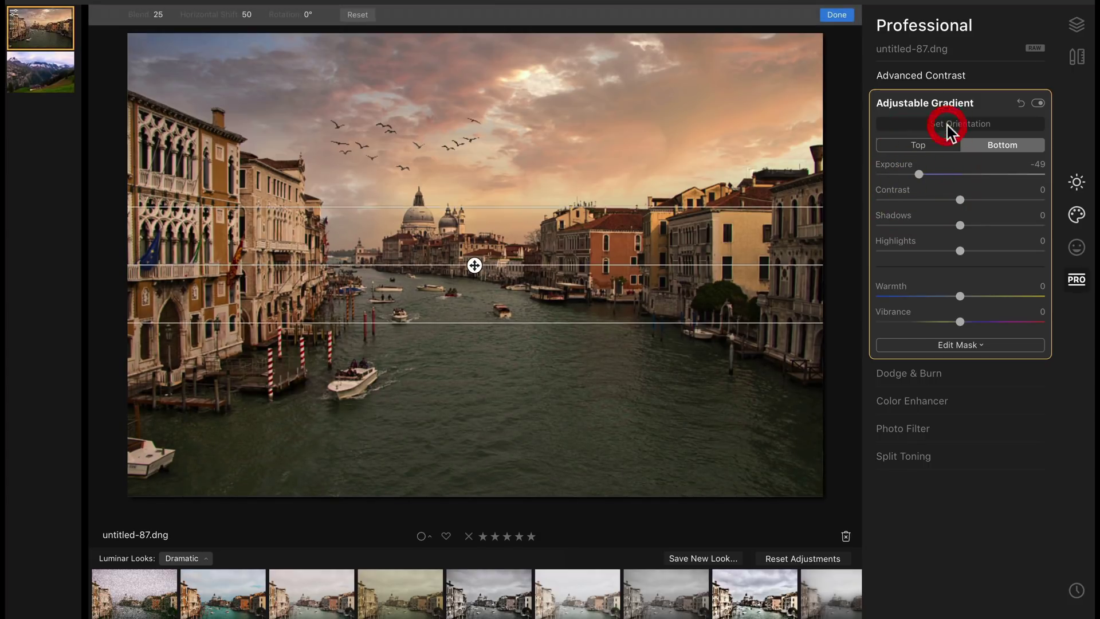
drag(474, 265, 474, 424)
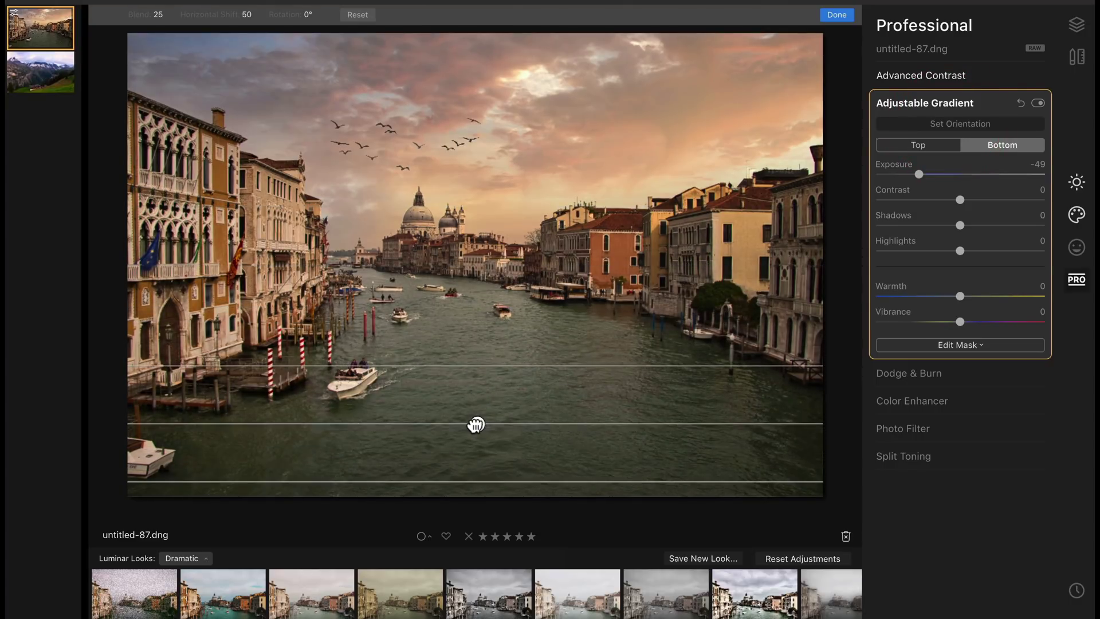
drag(918, 175, 878, 175)
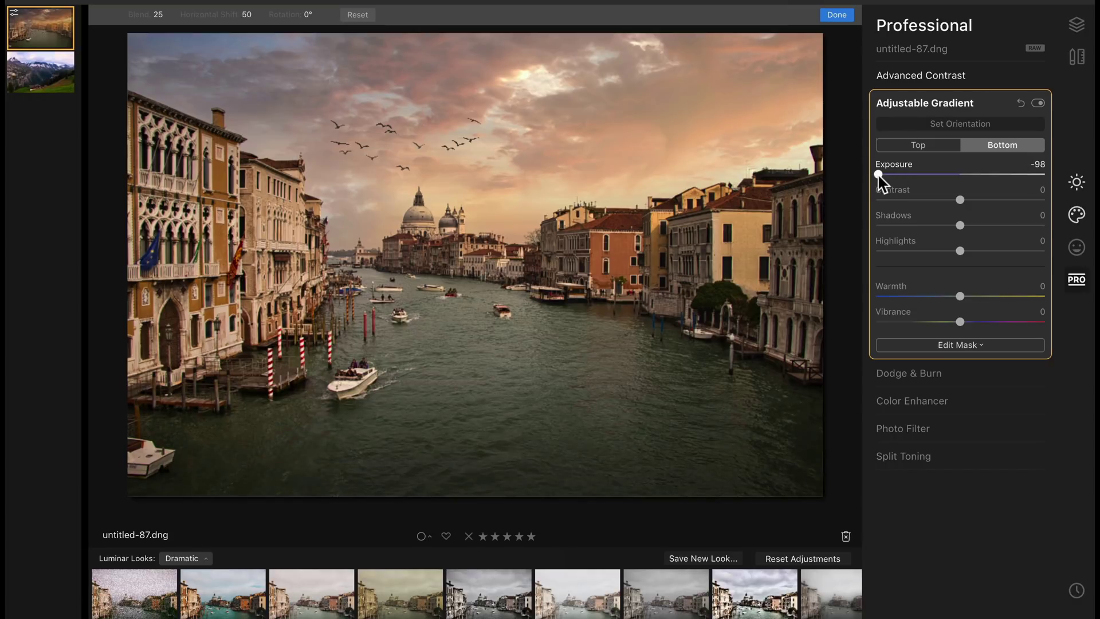
drag(504, 350, 499, 274)
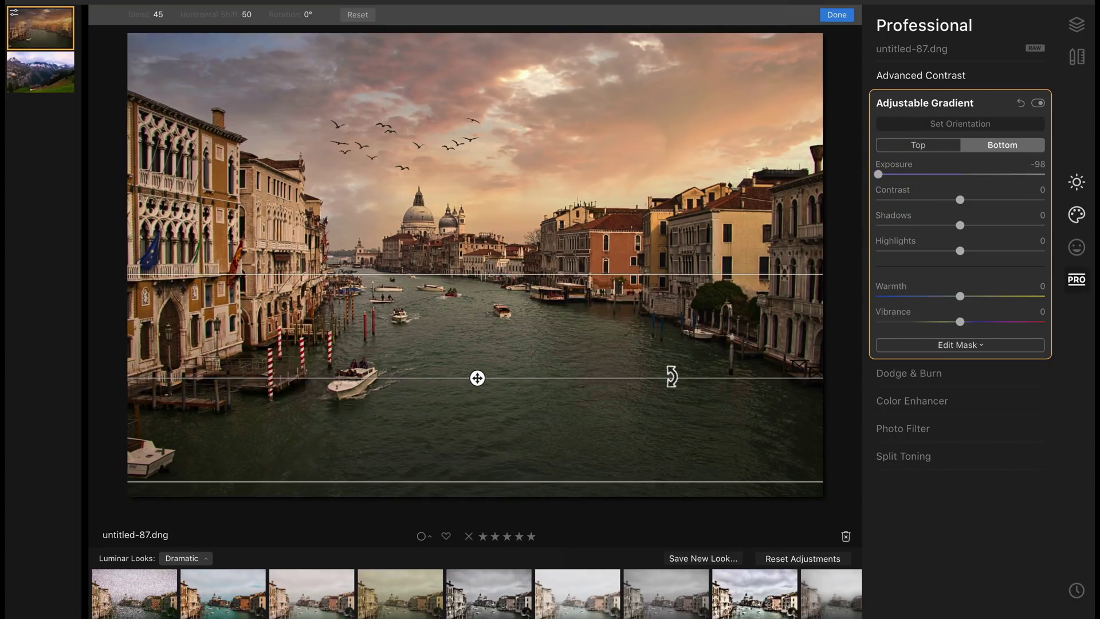
In Essentials Light set Exposure -0.37 and Shadows 66, then compare with the original
click(1075, 184)
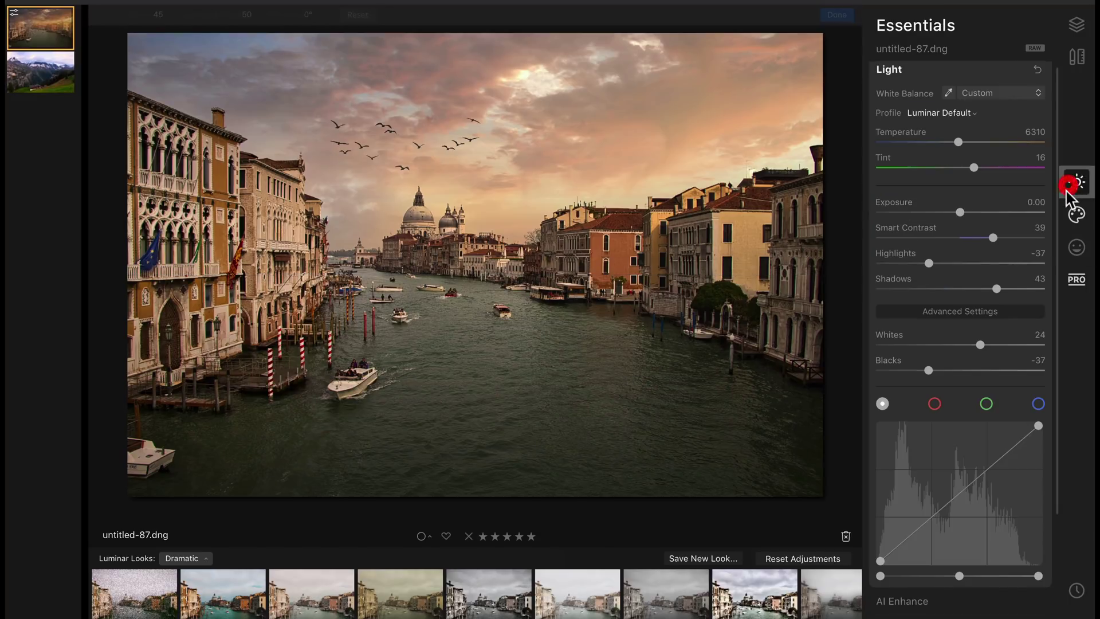
mouse_move(959, 214)
mouse_down()
mouse_move(933, 215)
mouse_move(952, 214)
mouse_up()
click(1015, 286)
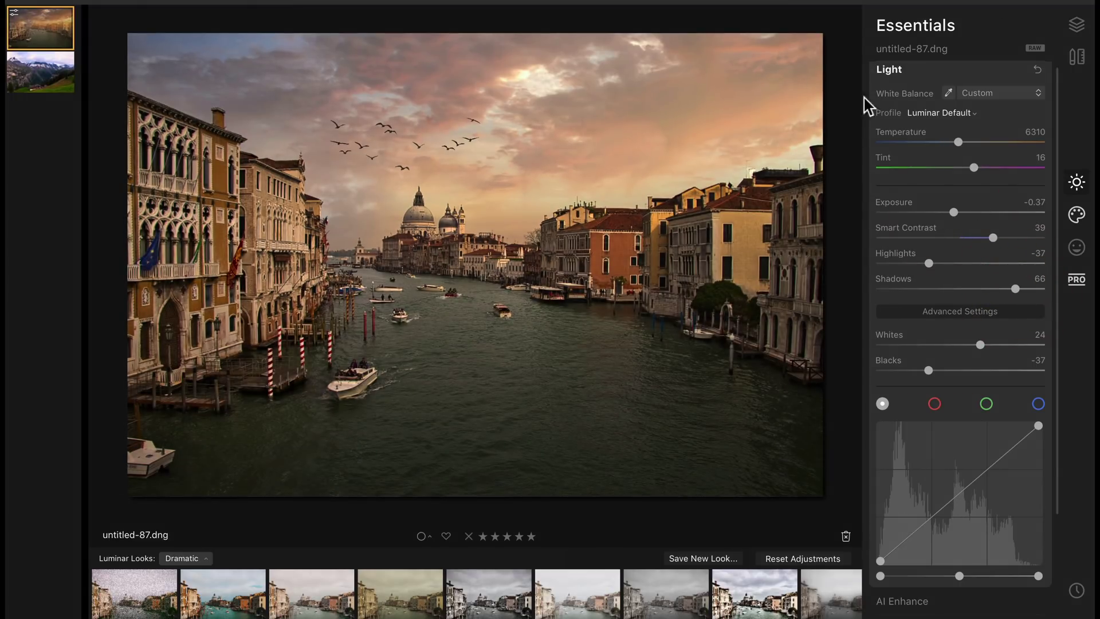
key(backslash)
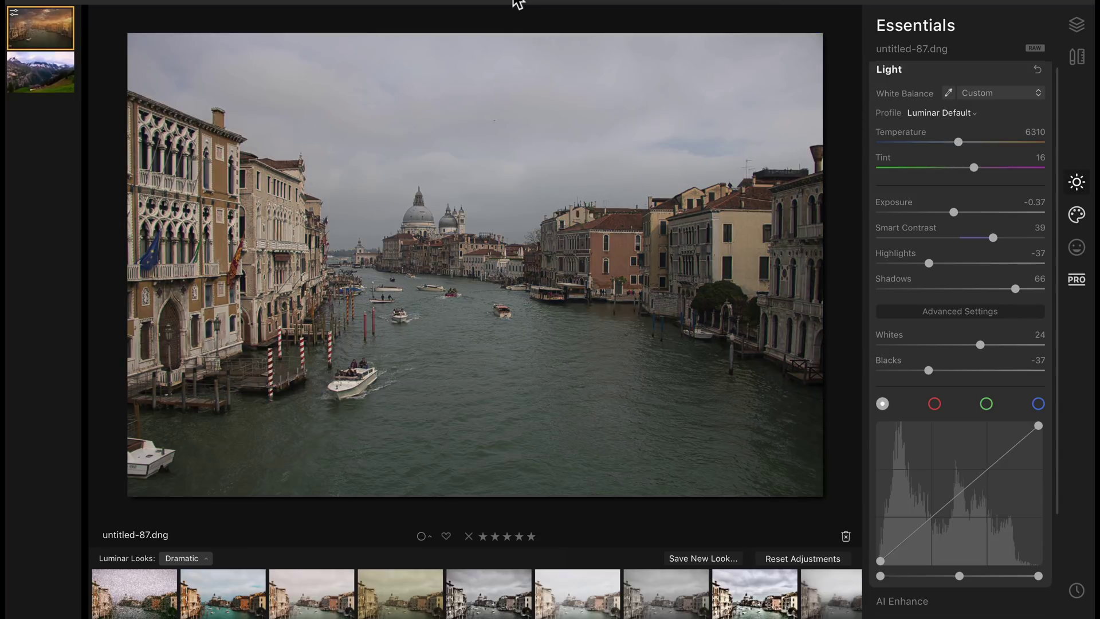
click(518, 4)
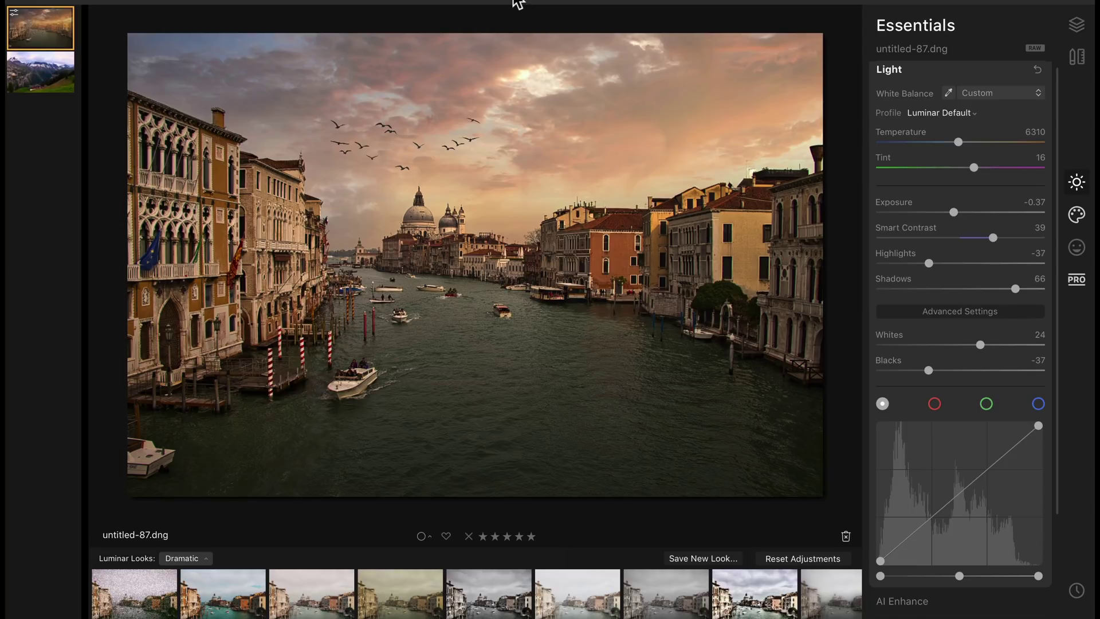
In Creative > AI Sky Replacement choose the Dramatic Sunset 3 preset sky
mouse_move(845, 331)
click(1076, 215)
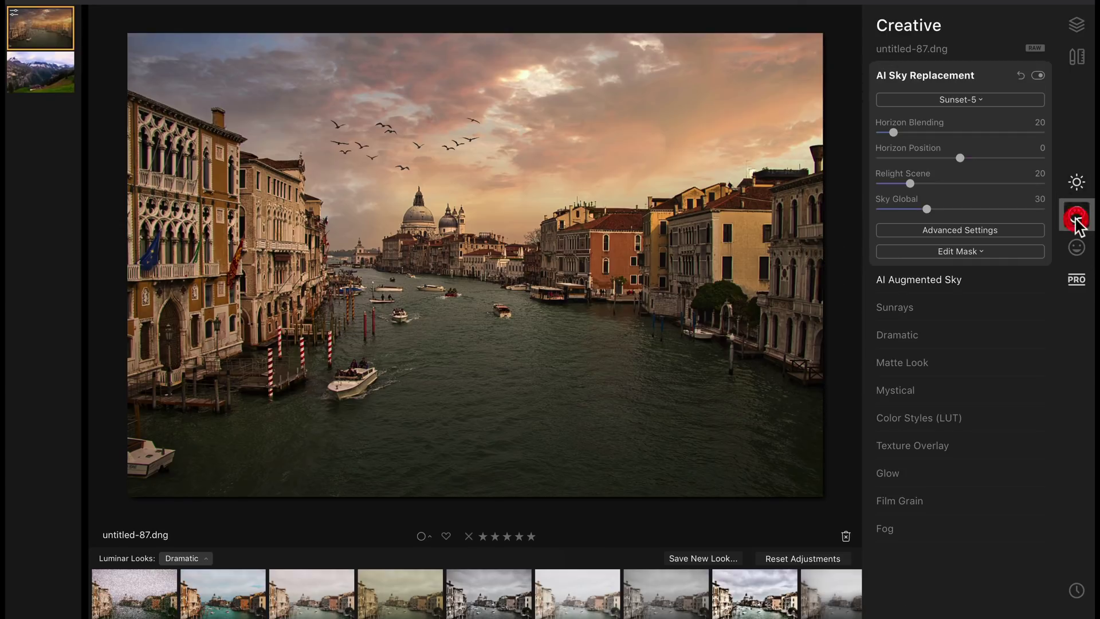
click(985, 101)
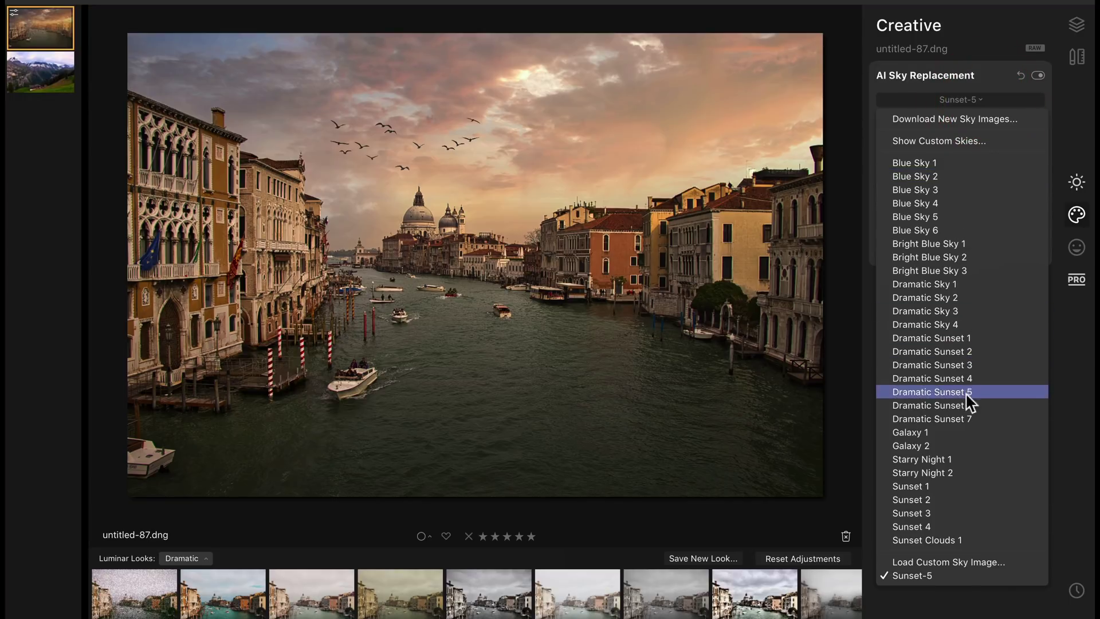
click(994, 367)
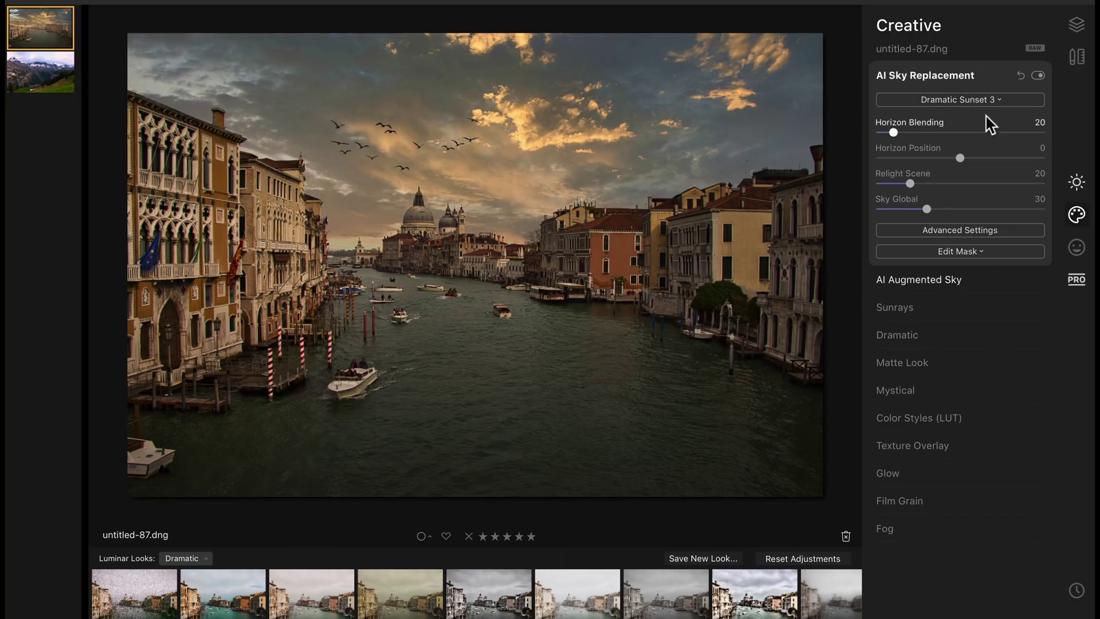
click(988, 100)
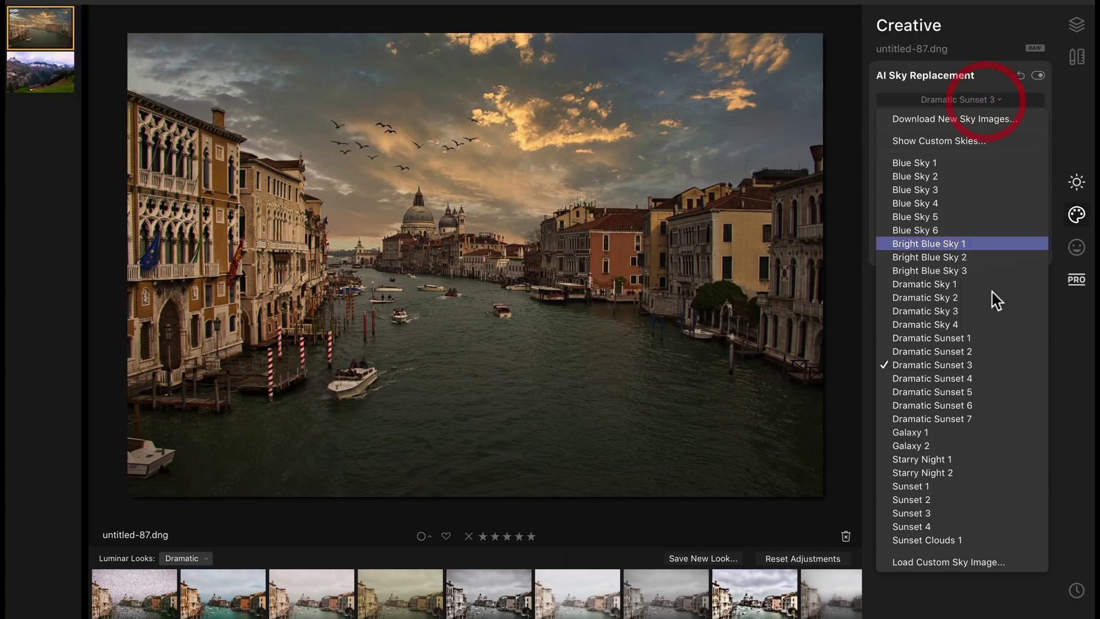
Load the custom Night-14.jpg image from disk as a trial replacement sky
click(994, 562)
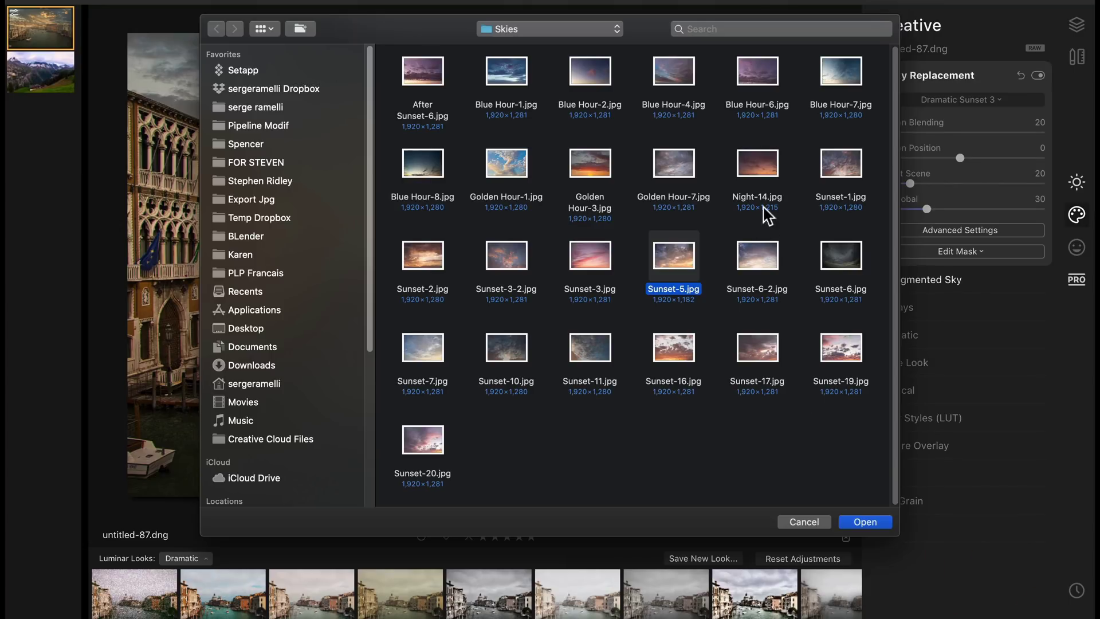
double_click(764, 165)
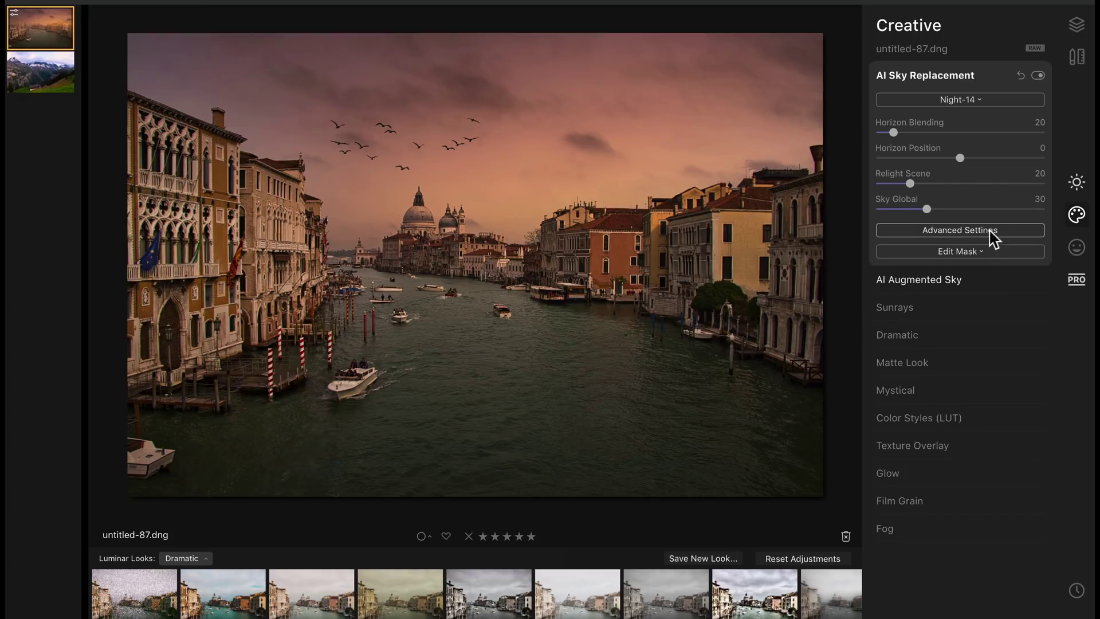
Replace it with the custom Sunset-6-2.jpg sky and compare against the original
click(982, 100)
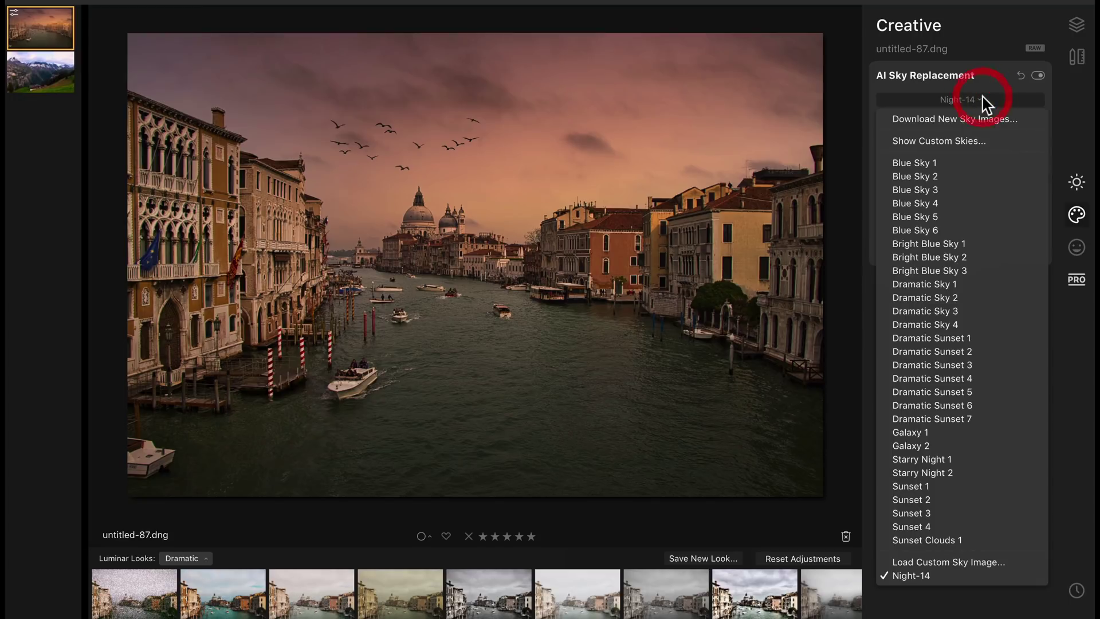
click(991, 564)
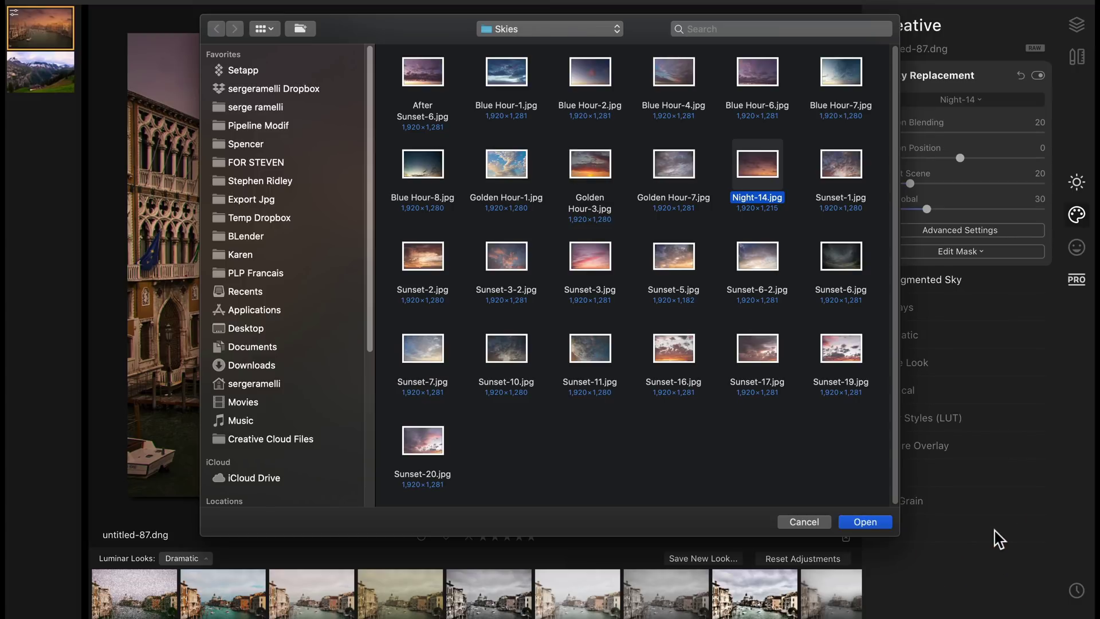
double_click(748, 251)
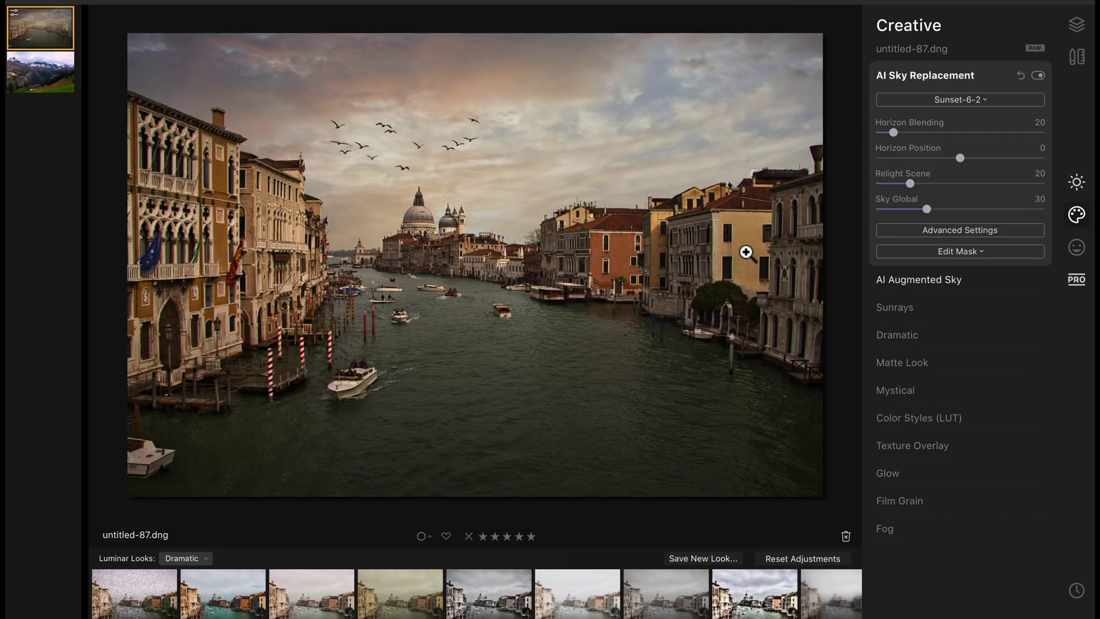
click(514, 5)
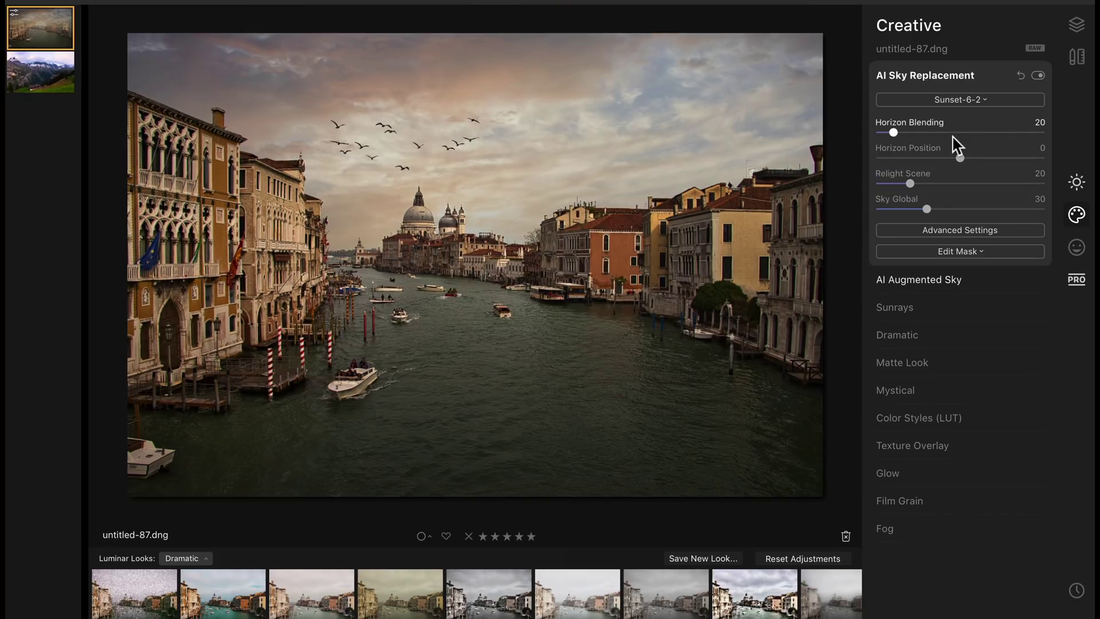